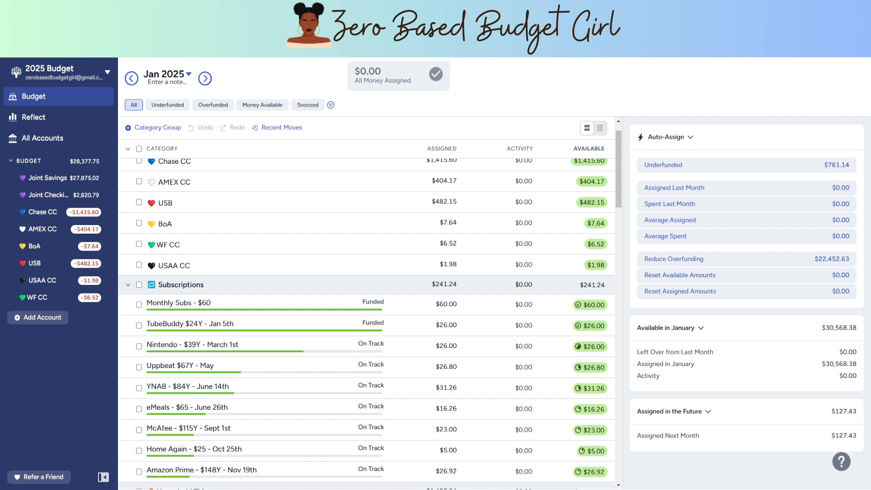
Look over the January 2025 budget categories, from the credit card payments down to the Wish Farm group.
{"action": "scroll", "coordinate": [424, 353], "scroll_direction": "up", "scroll_amount": 1}
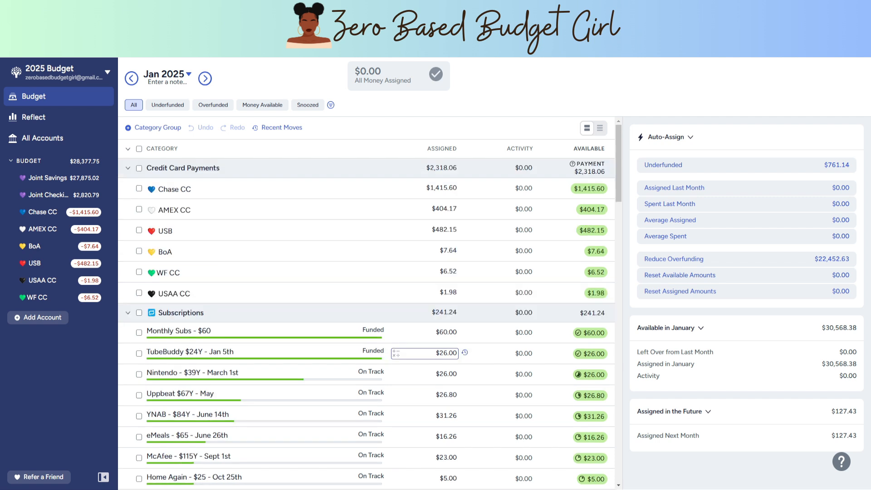
{"action": "scroll", "coordinate": [424, 331], "scroll_direction": "down", "scroll_amount": 1}
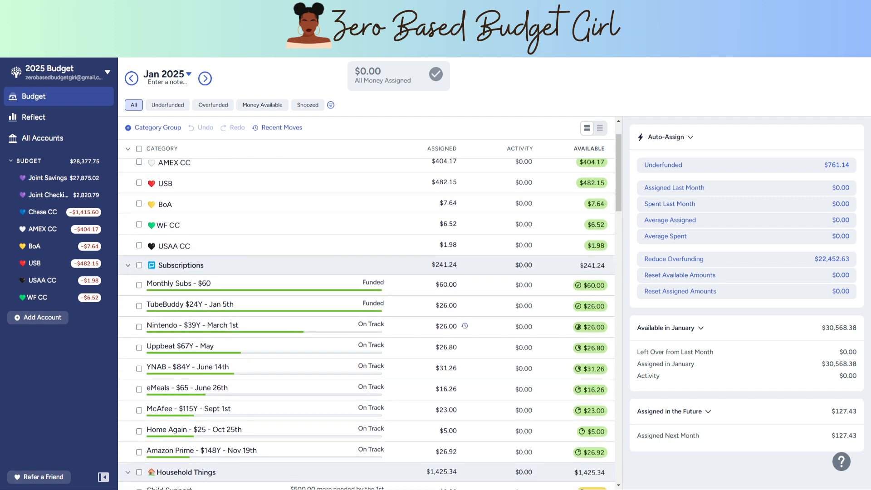
{"action": "scroll", "coordinate": [425, 328], "scroll_direction": "up", "scroll_amount": 1}
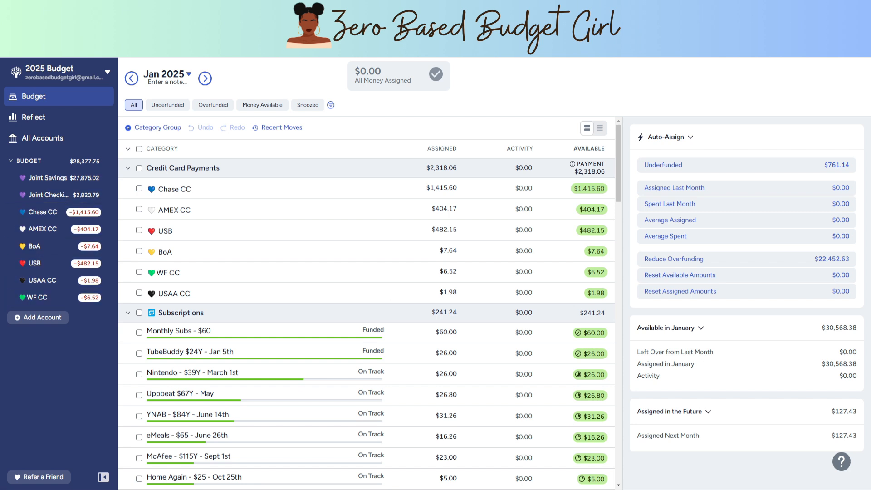
{"action": "scroll", "coordinate": [367, 324], "scroll_direction": "down", "scroll_amount": 1}
{"action": "scroll", "coordinate": [367, 324], "scroll_direction": "down", "scroll_amount": 10}
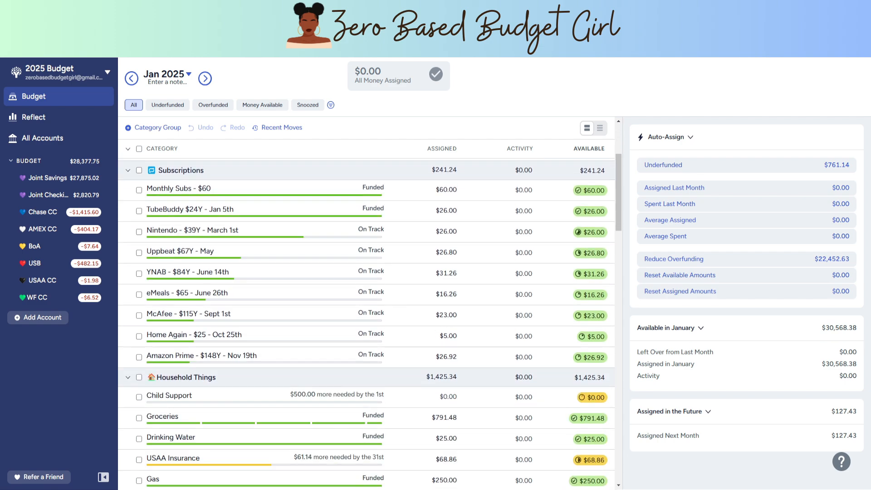
{"action": "scroll", "coordinate": [367, 324], "scroll_direction": "down", "scroll_amount": 12}
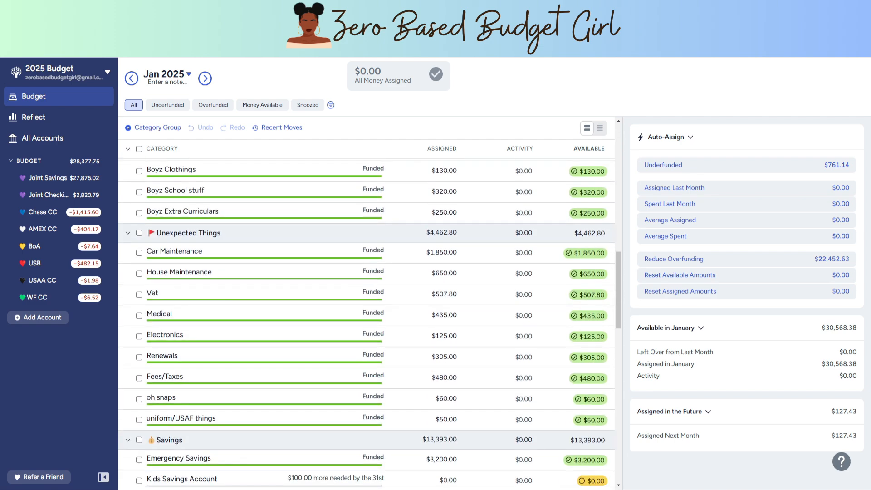
{"action": "scroll", "coordinate": [366, 324], "scroll_direction": "up", "scroll_amount": 20}
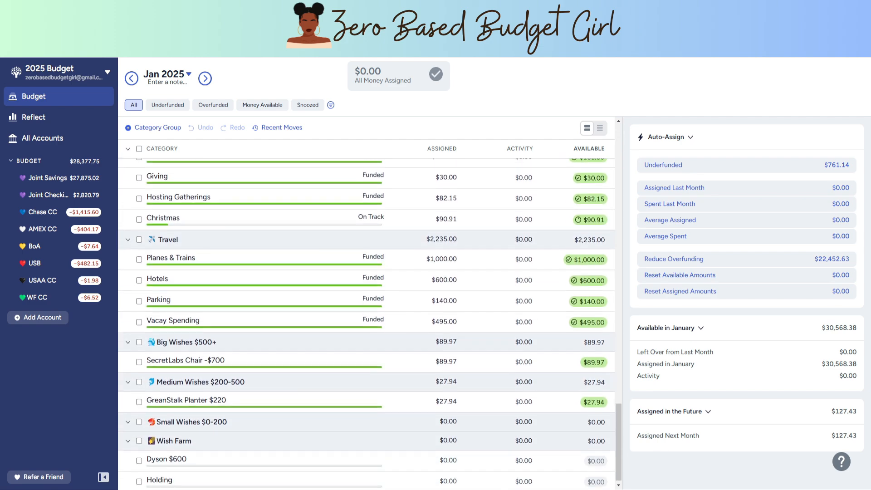
{"action": "scroll", "coordinate": [366, 324], "scroll_direction": "up", "scroll_amount": 2}
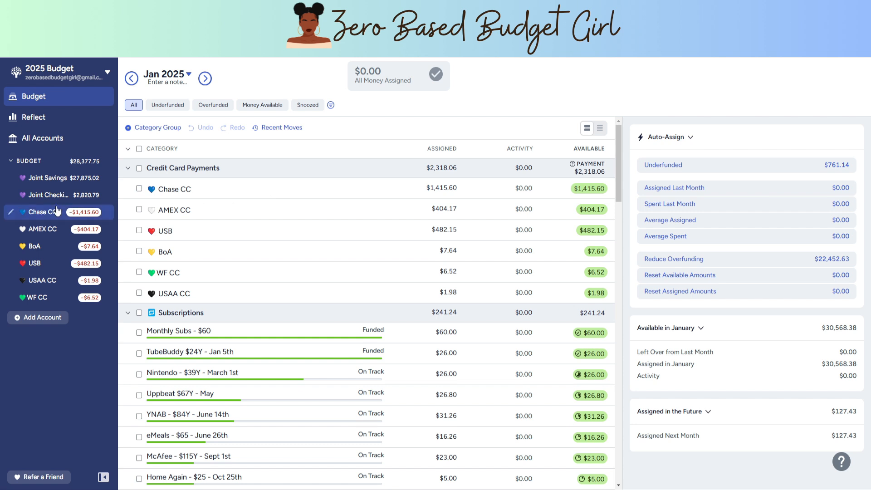
Start a transaction in the Chase CC account with a $30.00 outflow and the Make Me Purrrty category.
{"action": "left_click", "coordinate": [37, 218]}
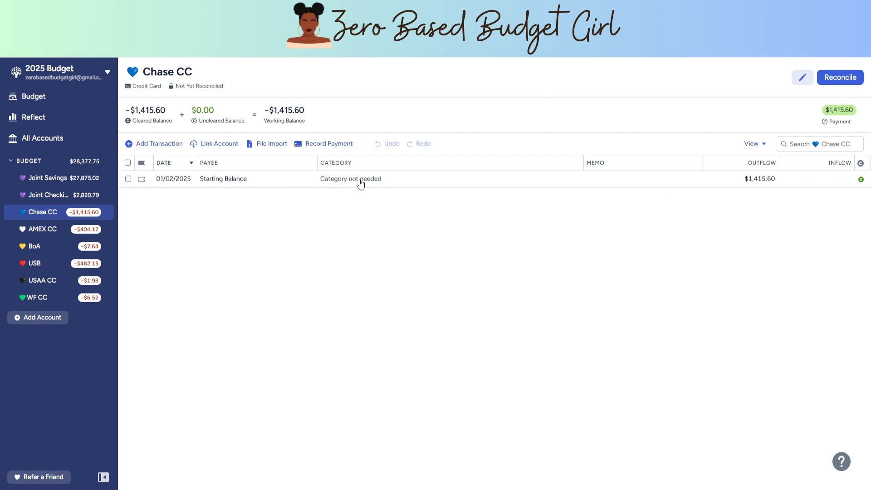
{"action": "left_click", "coordinate": [159, 144]}
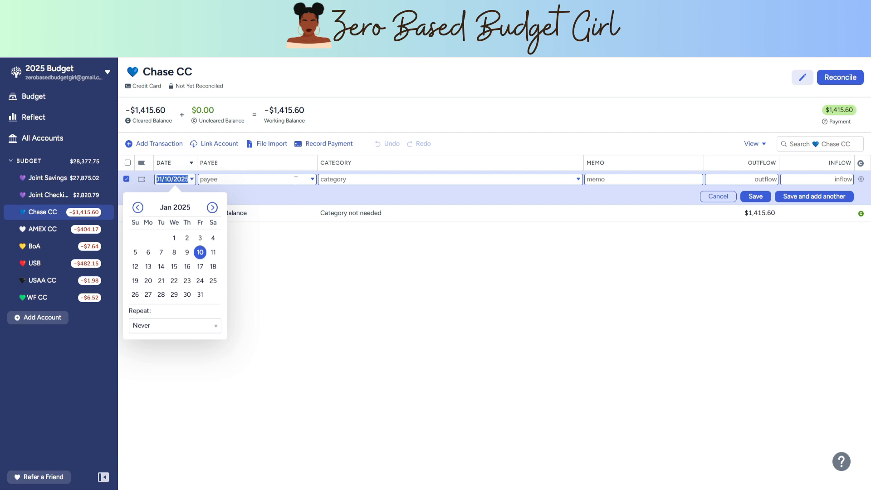
{"action": "left_click", "coordinate": [295, 180]}
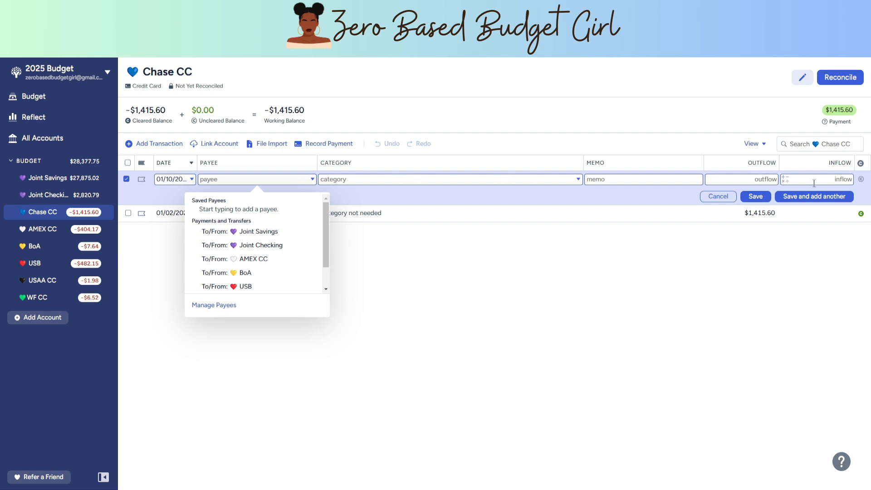
{"action": "left_click", "coordinate": [754, 181]}
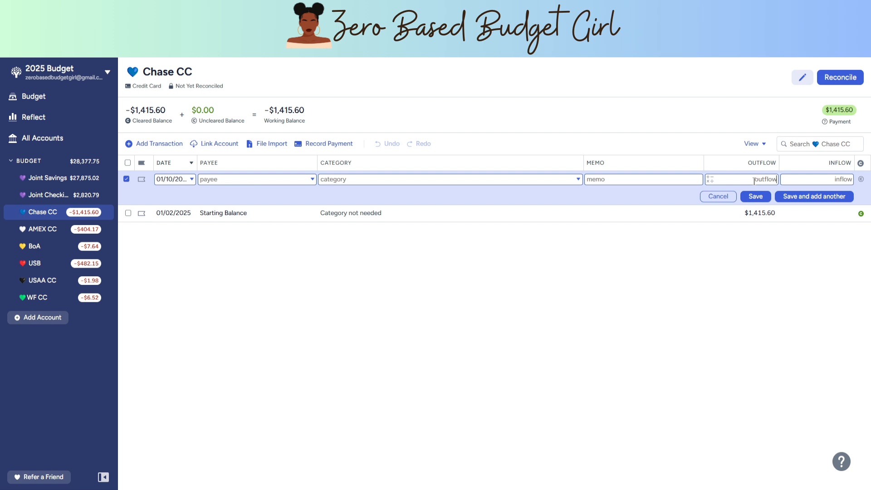
{"action": "type", "text": "-"}
{"action": "key", "text": "BackSpace"}
{"action": "type", "text": "30"}
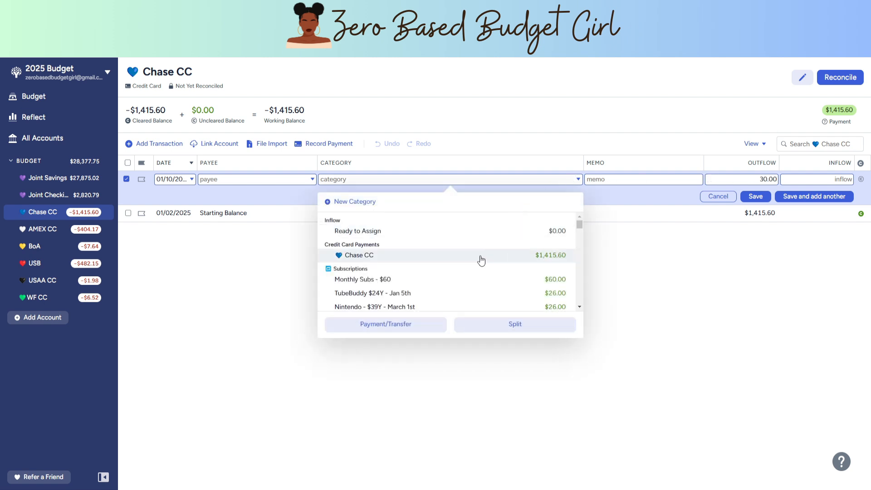
{"action": "scroll", "coordinate": [475, 265], "scroll_direction": "down", "scroll_amount": 5}
{"action": "scroll", "coordinate": [463, 245], "scroll_direction": "up", "scroll_amount": 4}
{"action": "type", "text": "make"}
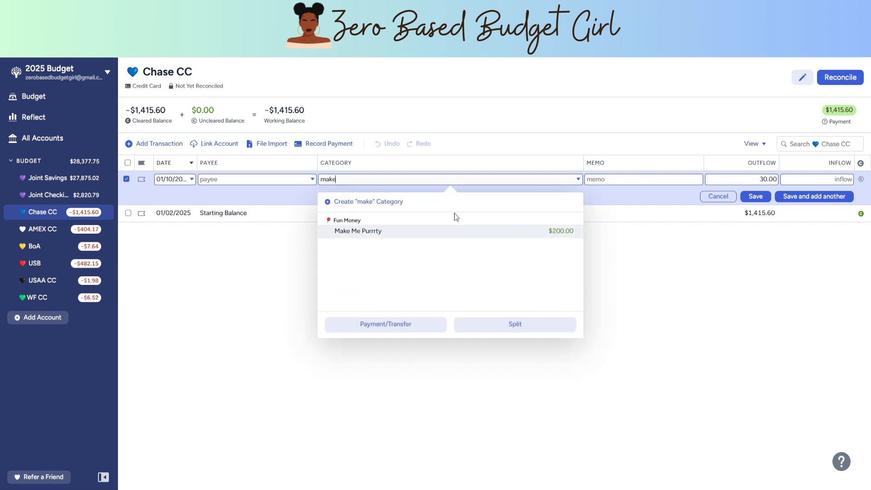
{"action": "left_click", "coordinate": [397, 232]}
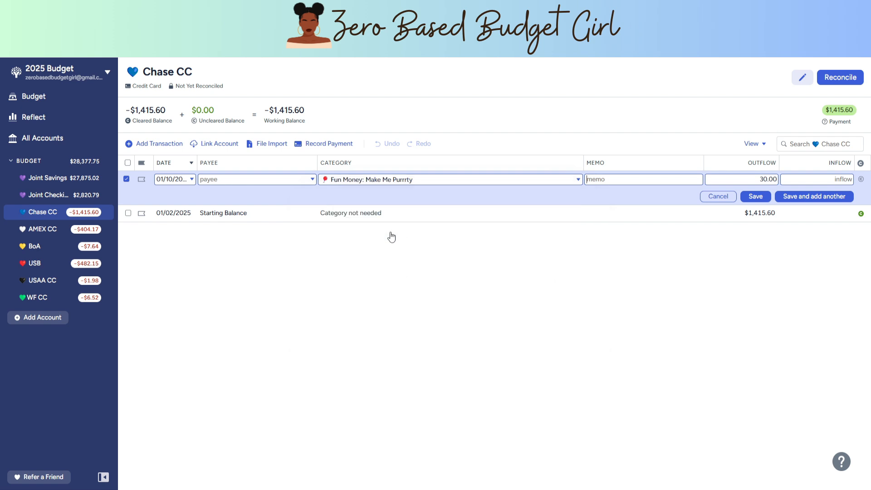
Create "Base barbershop" as the payee of the $30.00 transaction and save the transaction.
{"action": "left_click", "coordinate": [251, 179]}
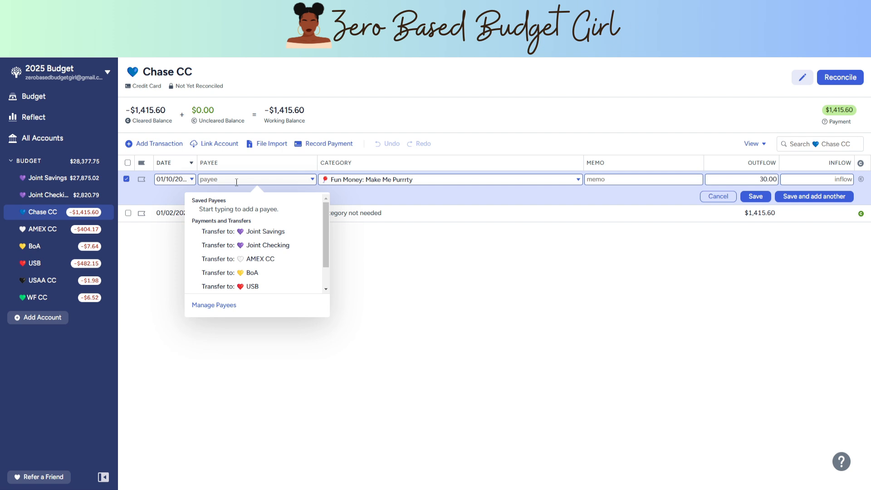
{"action": "type", "text": "Base baer"}
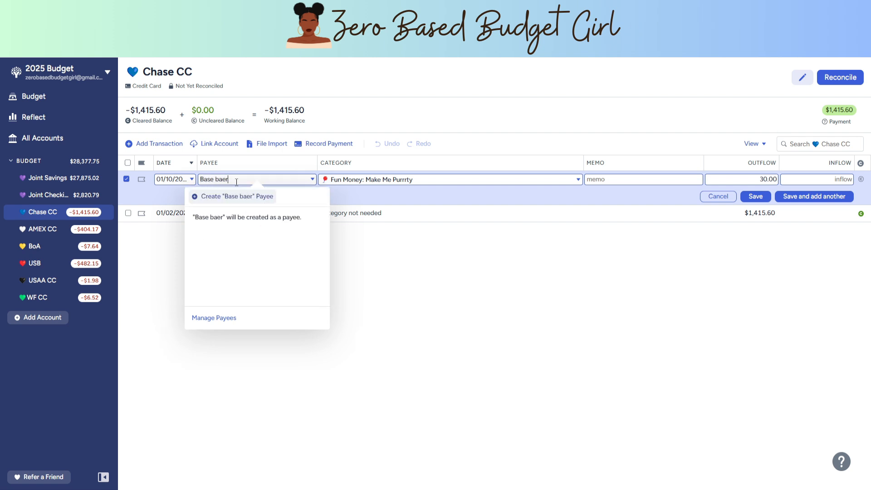
{"action": "key", "text": "BackSpace"}
{"action": "key", "text": "BackSpace"}
{"action": "type", "text": "ber"}
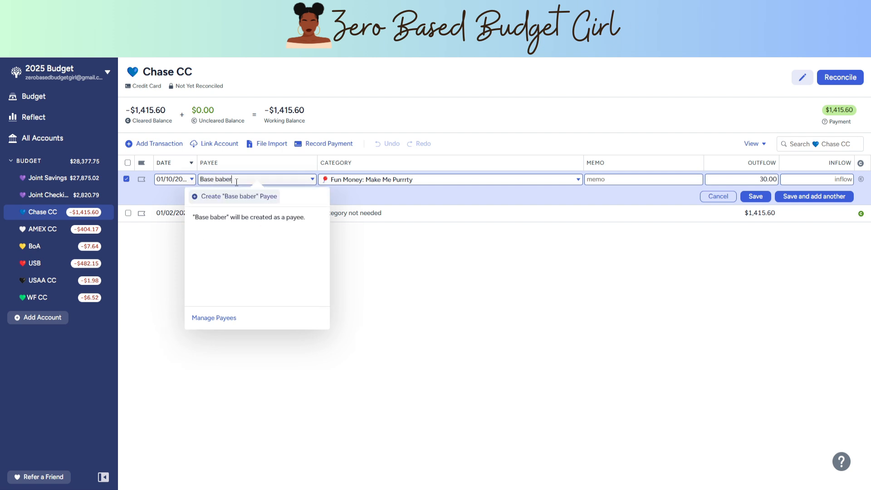
{"action": "type", "text": "sho"}
{"action": "key", "text": "BackSpace"}
{"action": "key", "text": "BackSpace"}
{"action": "key", "text": "BackSpace"}
{"action": "key", "text": "BackSpace"}
{"action": "key", "text": "BackSpace"}
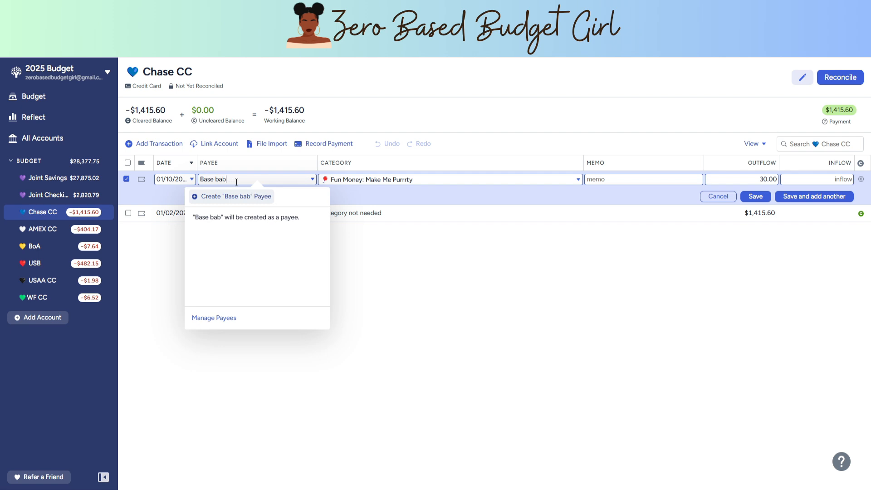
{"action": "key", "text": "BackSpace"}
{"action": "key", "text": "BackSpace"}
{"action": "key", "text": "BackSpace"}
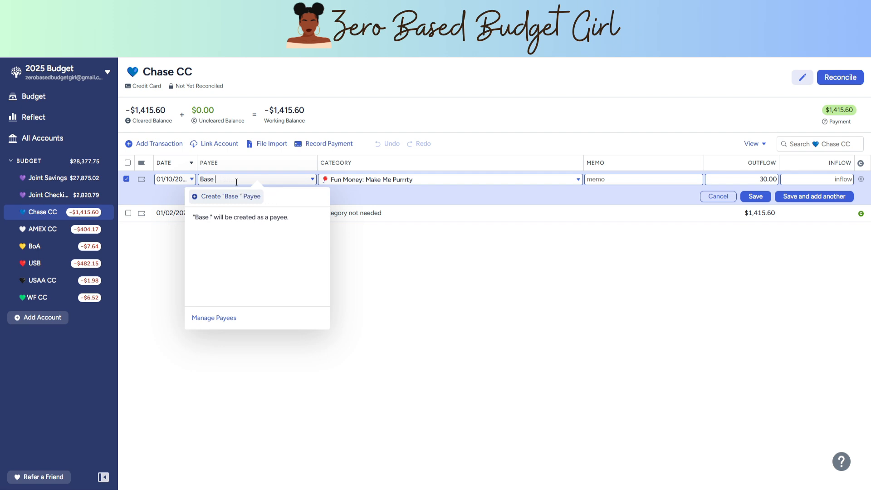
{"action": "type", "text": "ba"}
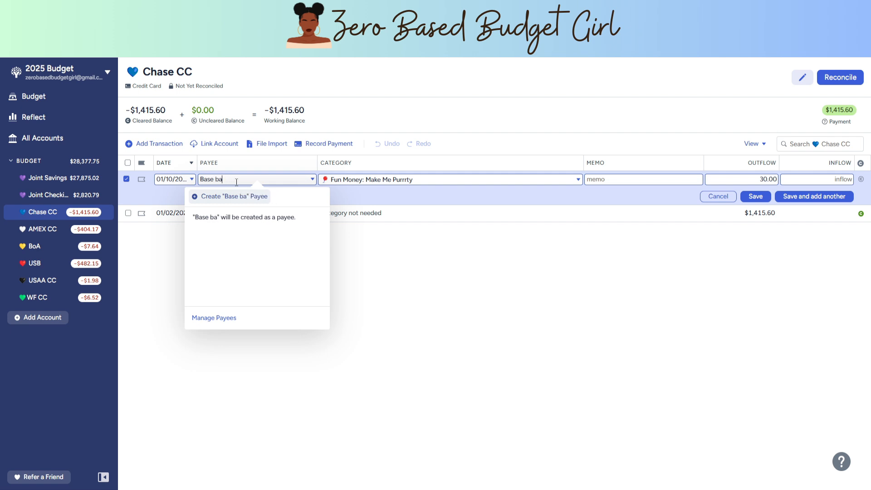
{"action": "type", "text": "rbershop"}
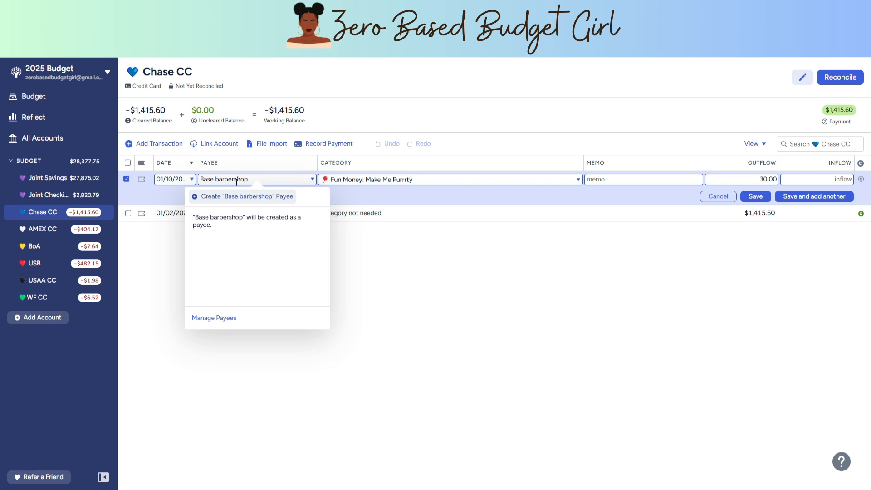
{"action": "left_click", "coordinate": [245, 200]}
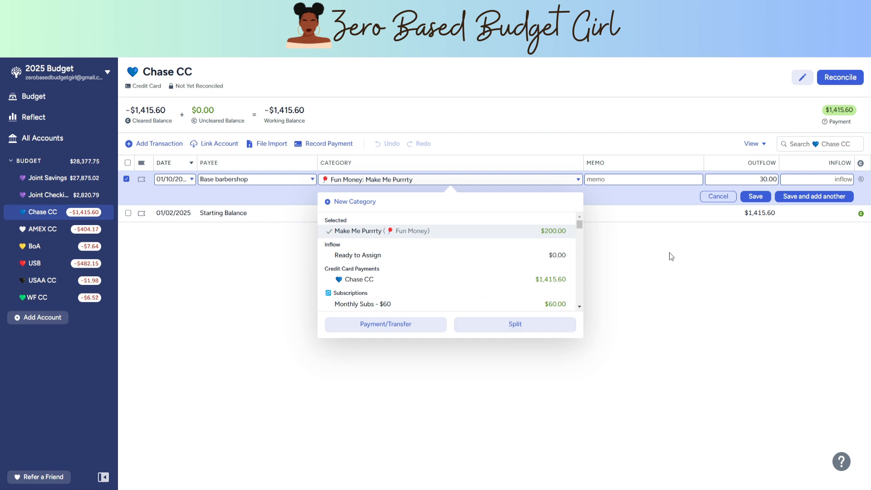
{"action": "left_click", "coordinate": [763, 197]}
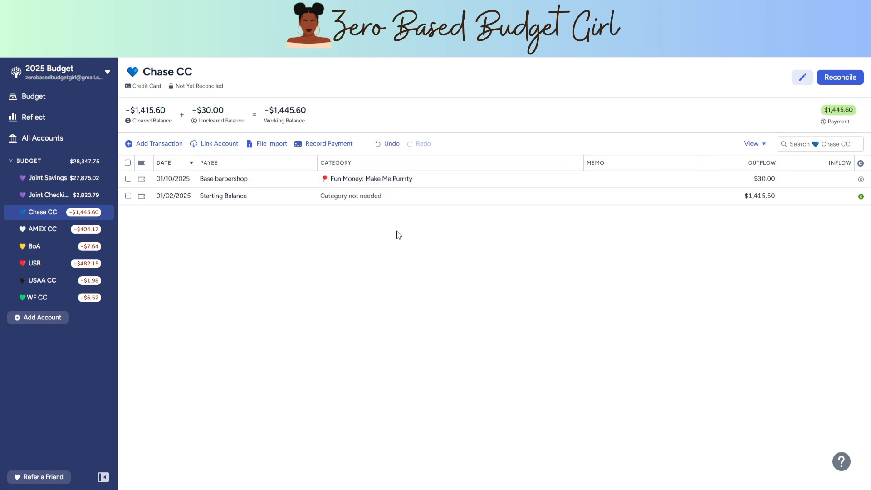
Record a $1,415.60 inflow to Chase CC as a payment from Joint Checking, save it and mark it cleared.
{"action": "left_click", "coordinate": [167, 144]}
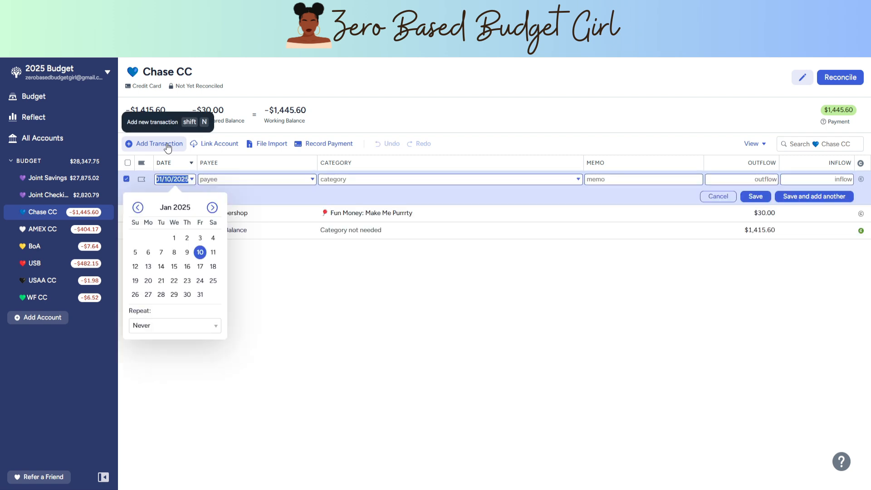
{"action": "left_click", "coordinate": [815, 180]}
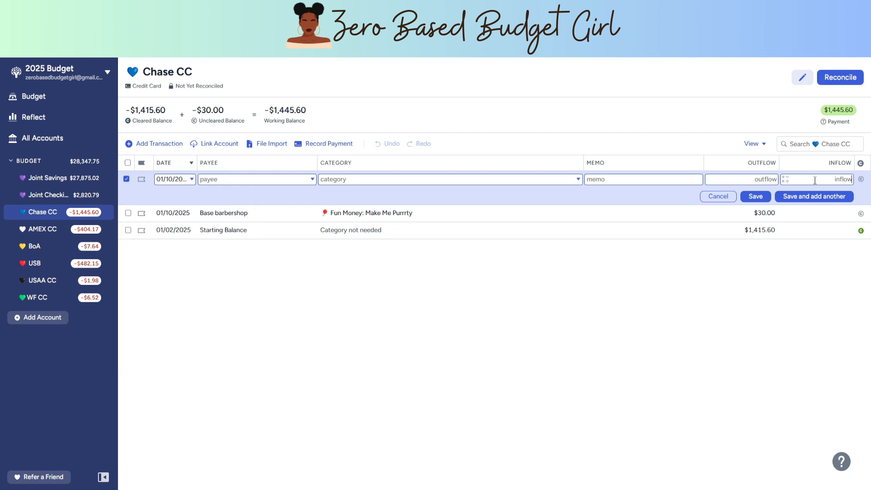
{"action": "type", "text": "1415.60"}
{"action": "left_click", "coordinate": [300, 180]}
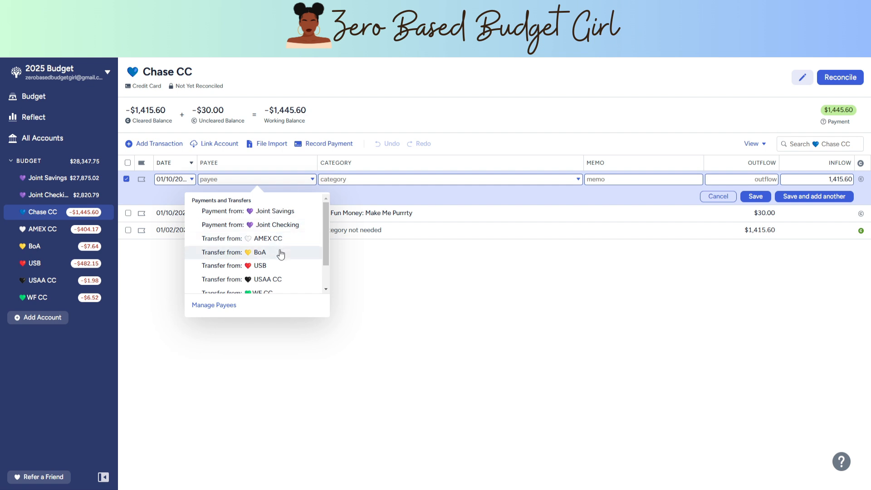
{"action": "left_click", "coordinate": [280, 226]}
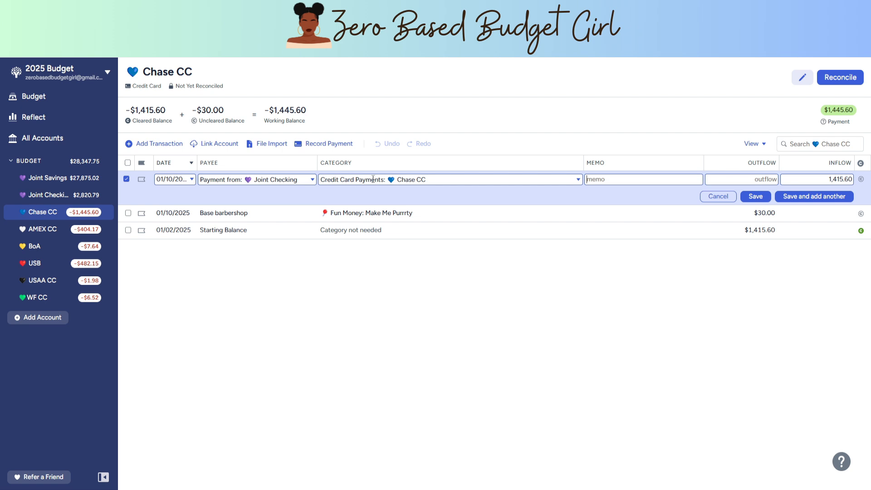
{"action": "left_click", "coordinate": [756, 198]}
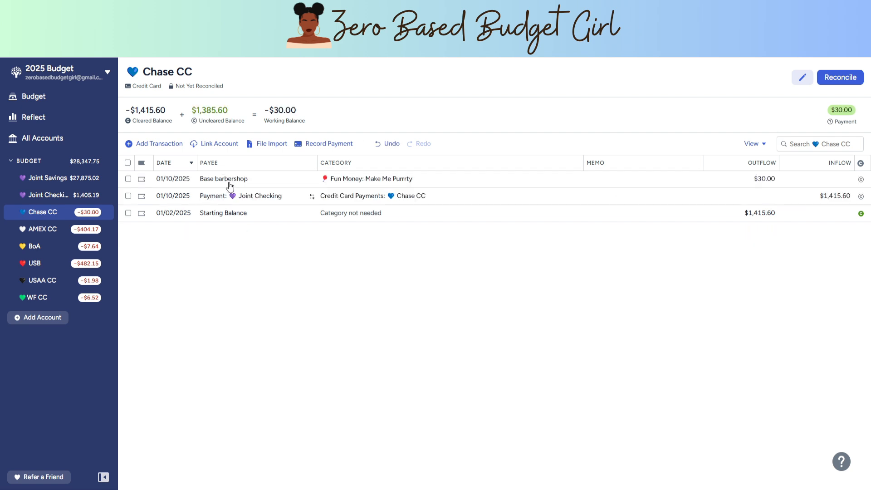
{"action": "left_click", "coordinate": [861, 196]}
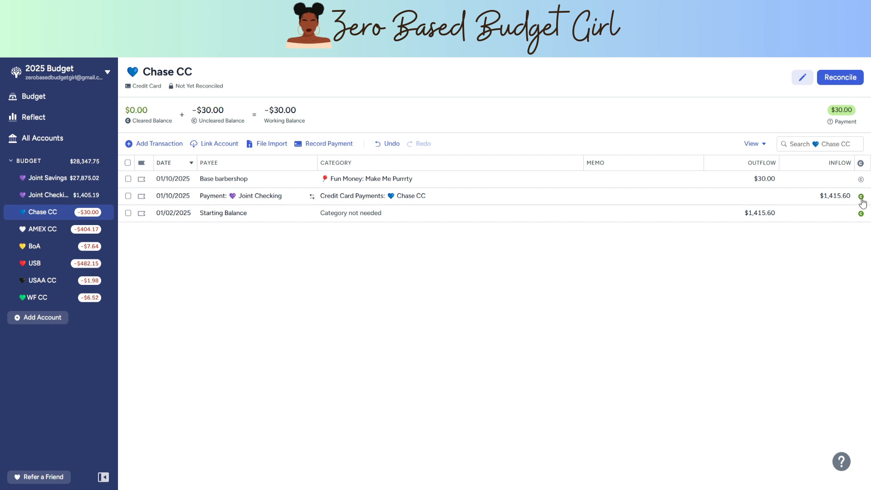
Start another Chase CC transaction with a $106.24 outflow and create "amazon" as its payee.
{"action": "left_click", "coordinate": [145, 143]}
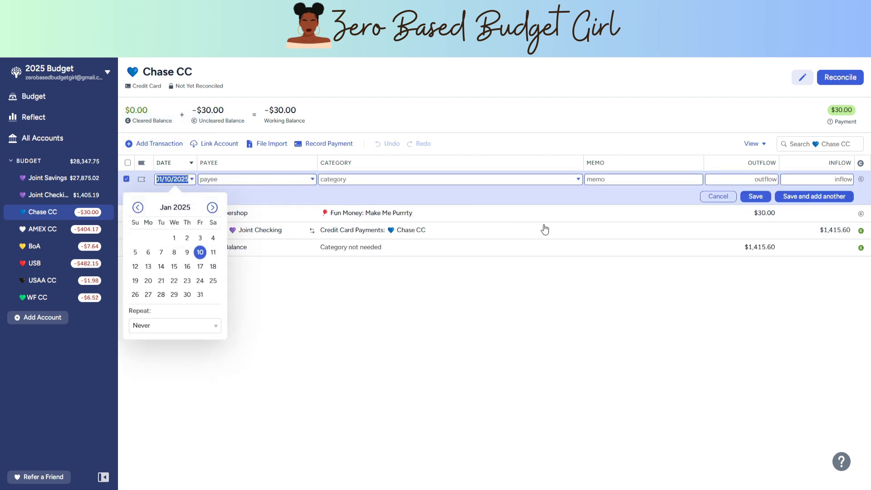
{"action": "left_click", "coordinate": [772, 180]}
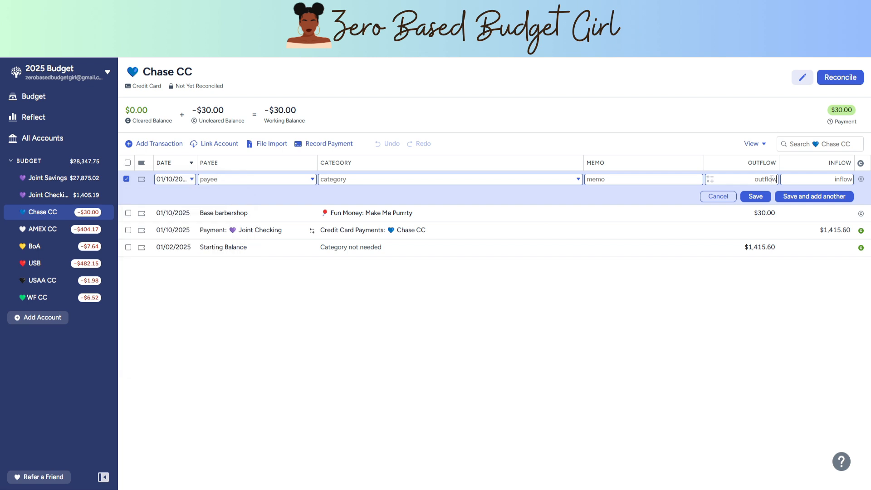
{"action": "type", "text": "106.24"}
{"action": "left_click", "coordinate": [271, 180]}
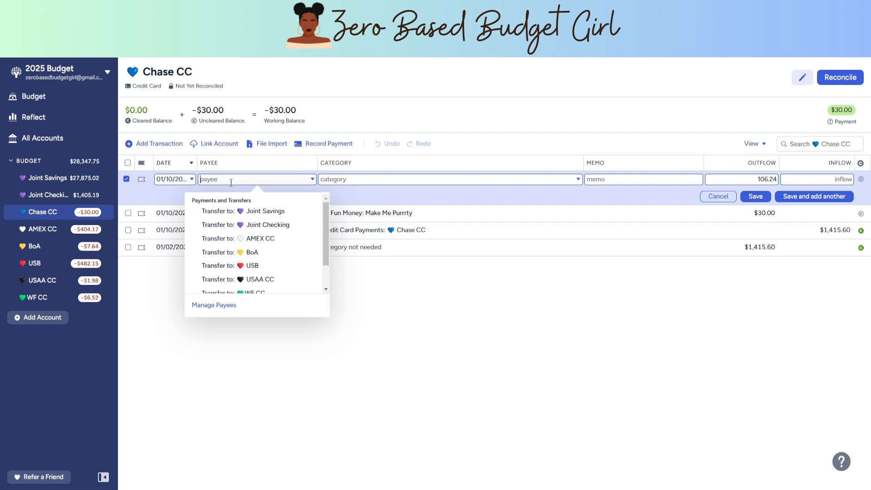
{"action": "type", "text": "amazonm"}
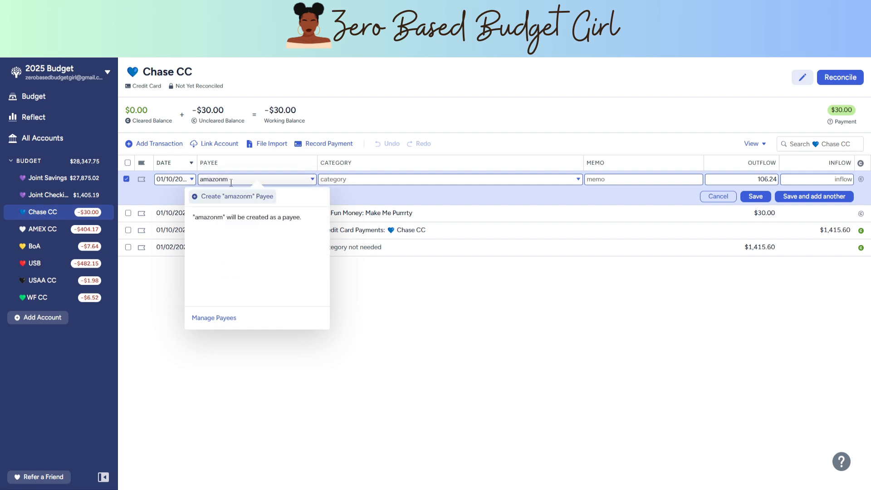
{"action": "key", "text": "BackSpace"}
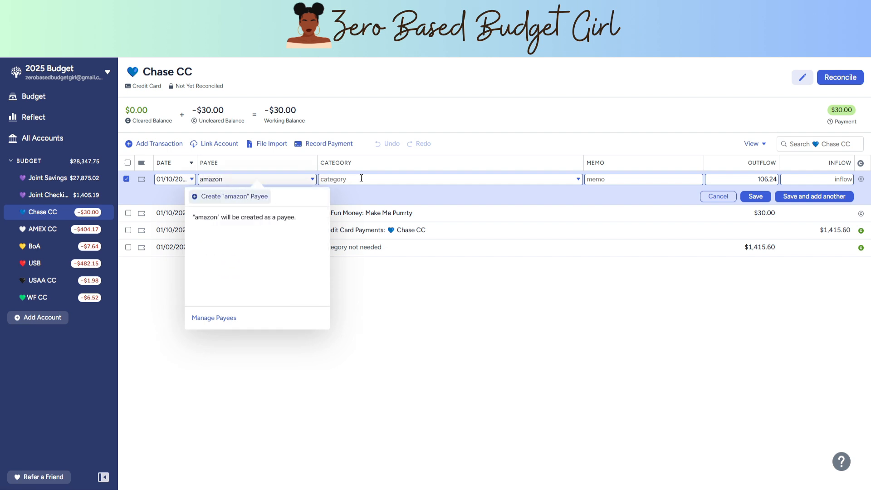
{"action": "left_click", "coordinate": [208, 196]}
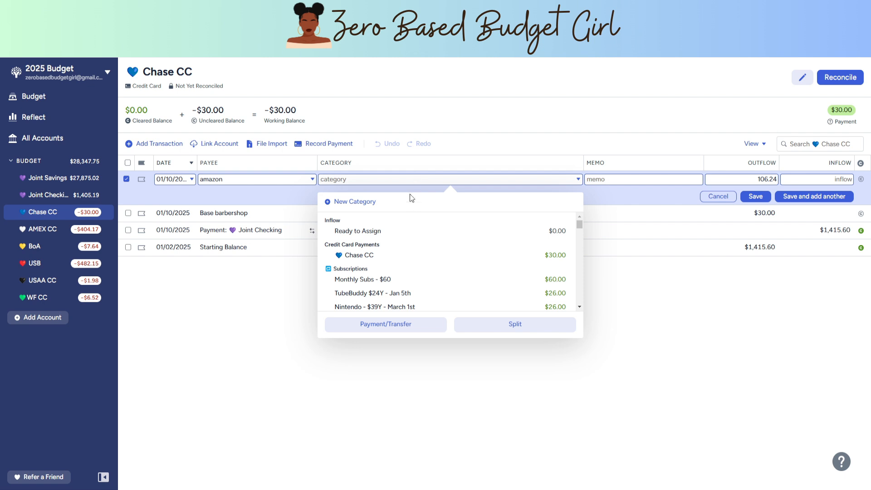
Categorize the amazon transaction as Inflow: Ready to Assign, save it, and replace its outflow with a $106.24 inflow.
{"action": "left_click", "coordinate": [392, 237]}
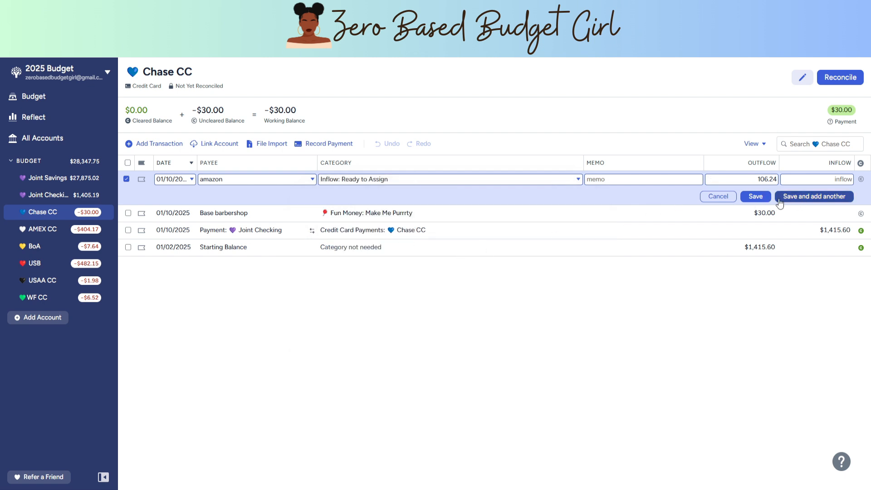
{"action": "left_click", "coordinate": [755, 196]}
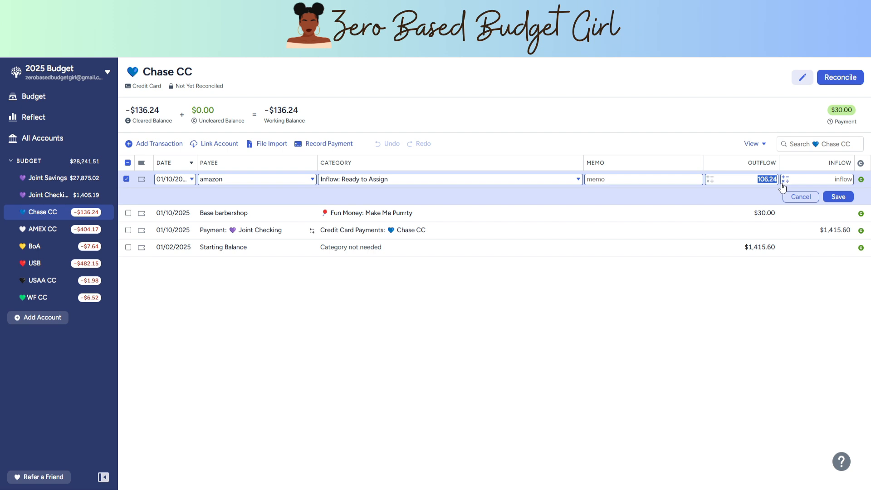
{"action": "key", "text": "BackSpace"}
{"action": "left_click", "coordinate": [841, 180]}
{"action": "type", "text": "106.24"}
{"action": "key", "text": "Return"}
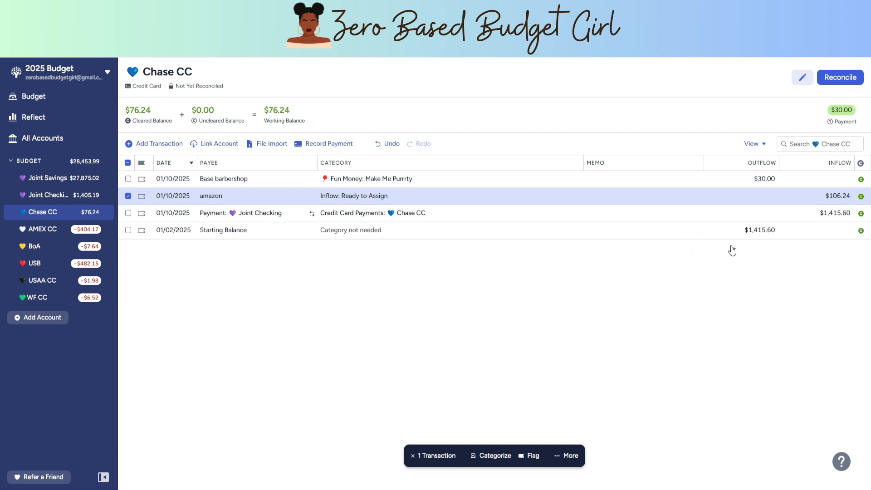
Start a Chase CC transaction with "survival garden seeds" as a new payee and the Fun Money: Gardening category.
{"action": "left_click", "coordinate": [144, 147]}
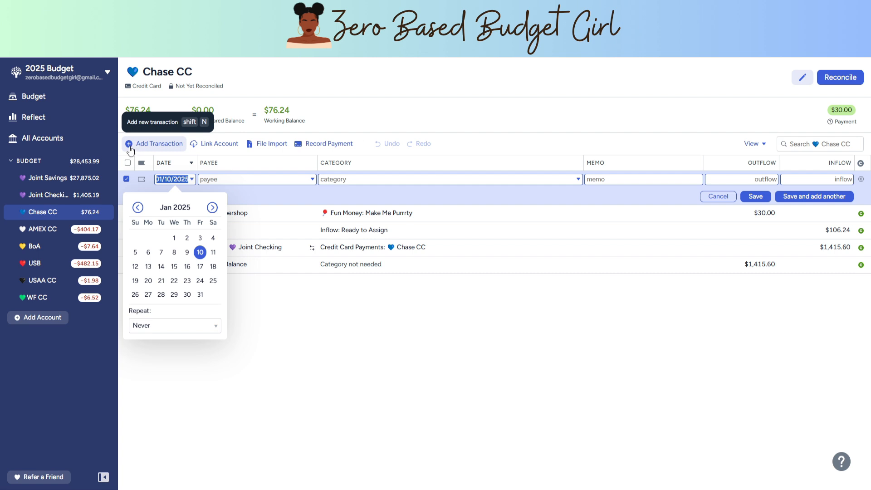
{"action": "left_click", "coordinate": [278, 178]}
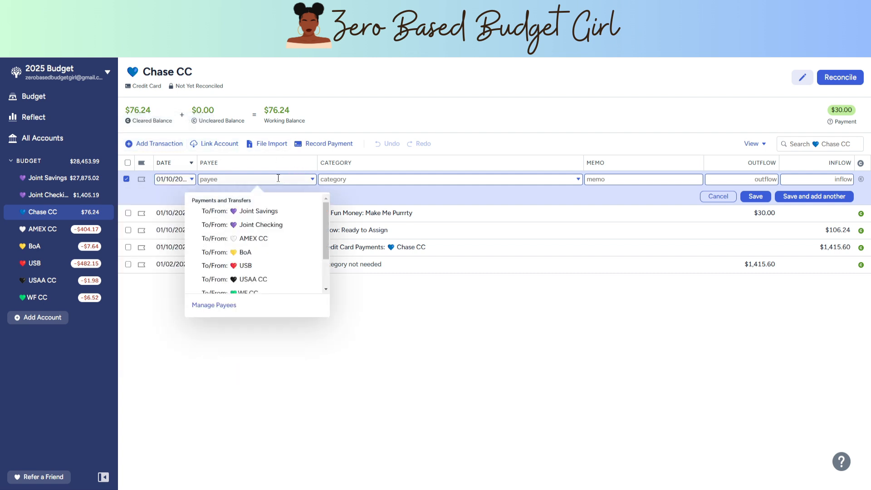
{"action": "type", "text": "survia"}
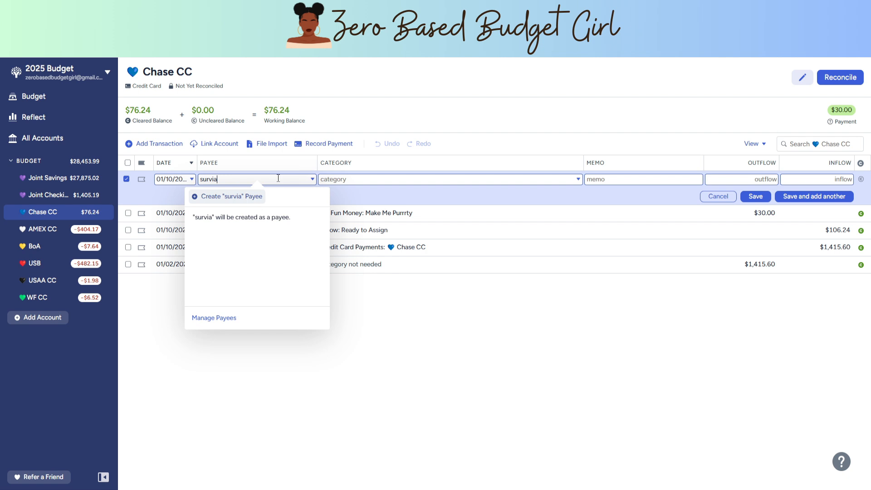
{"action": "key", "text": "BackSpace"}
{"action": "type", "text": "val "}
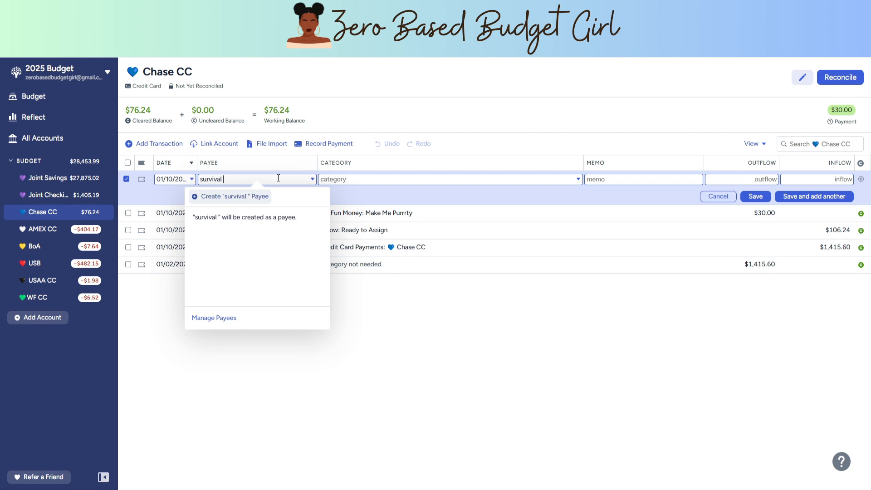
{"action": "type", "text": "garden seeds"}
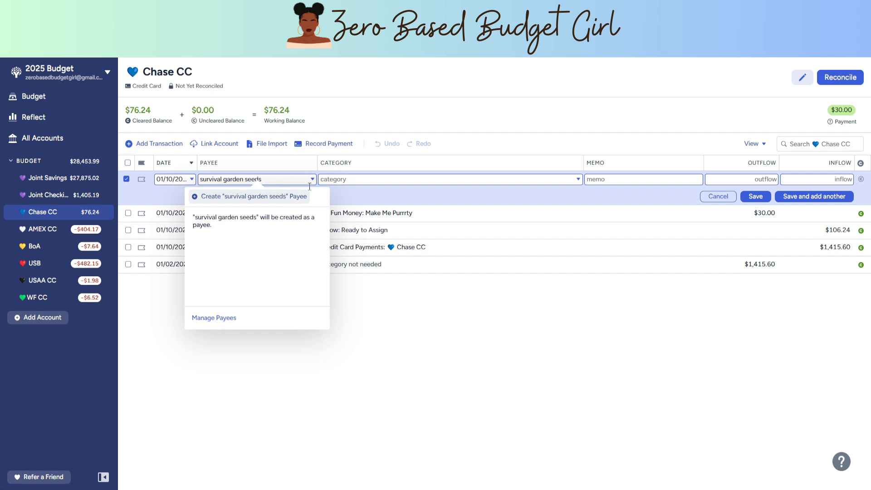
{"action": "left_click", "coordinate": [459, 179]}
{"action": "type", "text": "gard"}
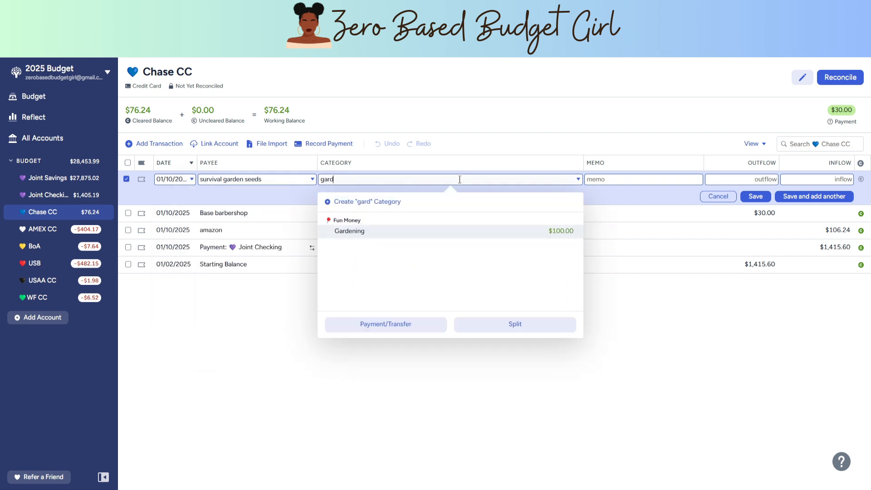
{"action": "left_click", "coordinate": [449, 234]}
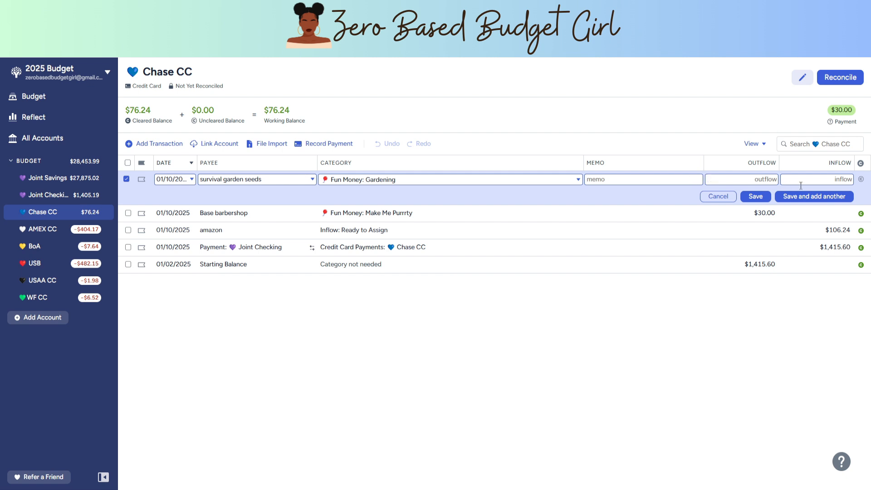
Set the survival garden seeds transaction's outflow to $31.84 and save it.
{"action": "left_click", "coordinate": [749, 181]}
{"action": "type", "text": "37"}
{"action": "key", "text": "BackSpace"}
{"action": "type", "text": "1.84"}
{"action": "left_click", "coordinate": [756, 197]}
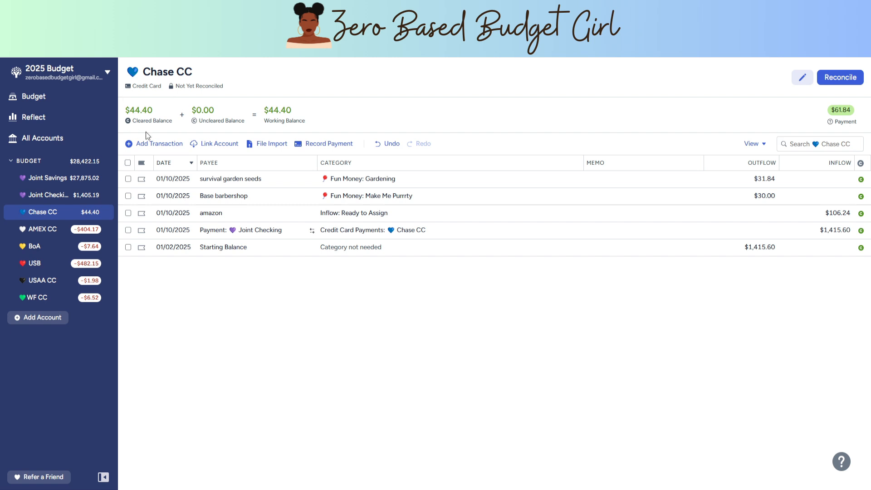
Start a transaction in the AMEX CC account with a $404.17 inflow and mark it cleared.
{"action": "mouse_move", "coordinate": [148, 114]}
{"action": "left_click", "coordinate": [39, 233]}
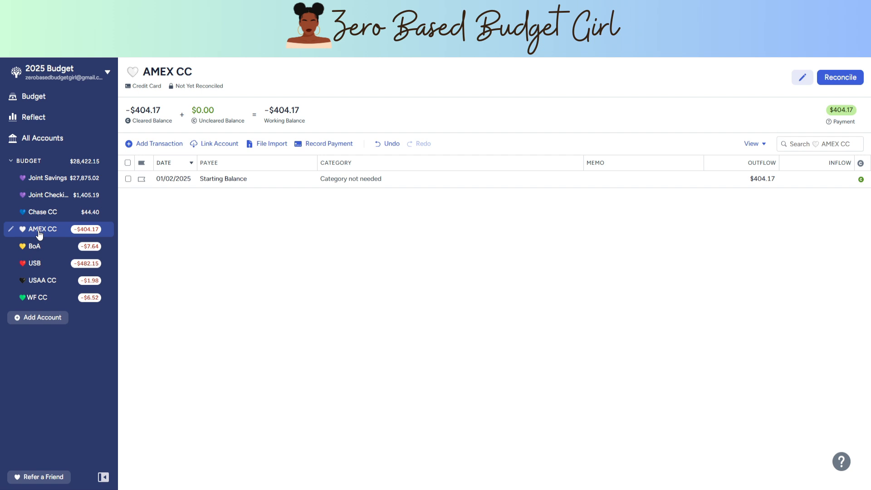
{"action": "left_click", "coordinate": [164, 145]}
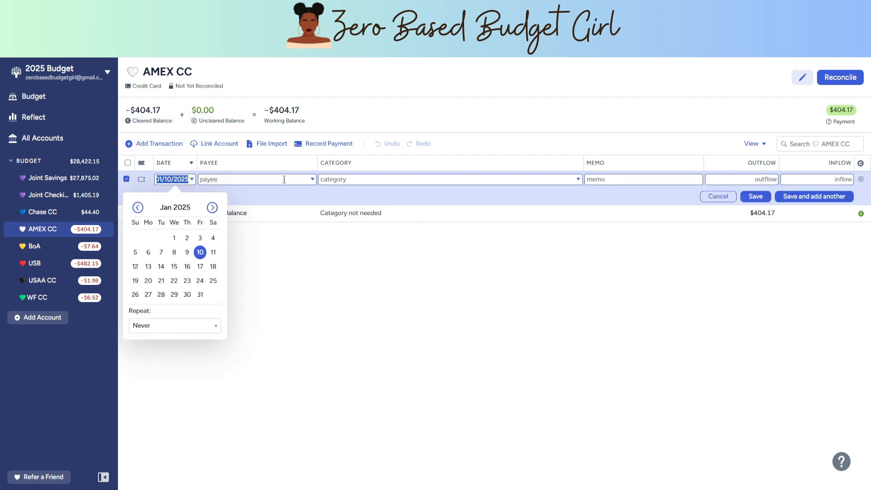
{"action": "left_click", "coordinate": [284, 179]}
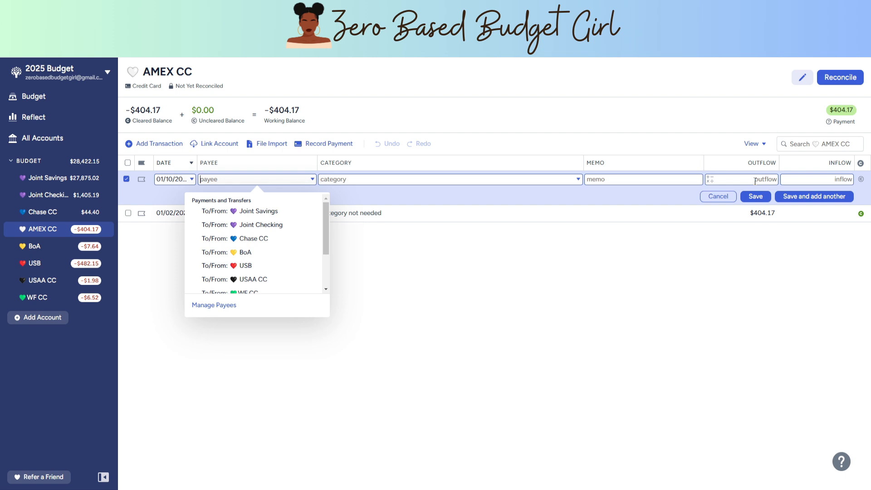
{"action": "left_click", "coordinate": [808, 179]}
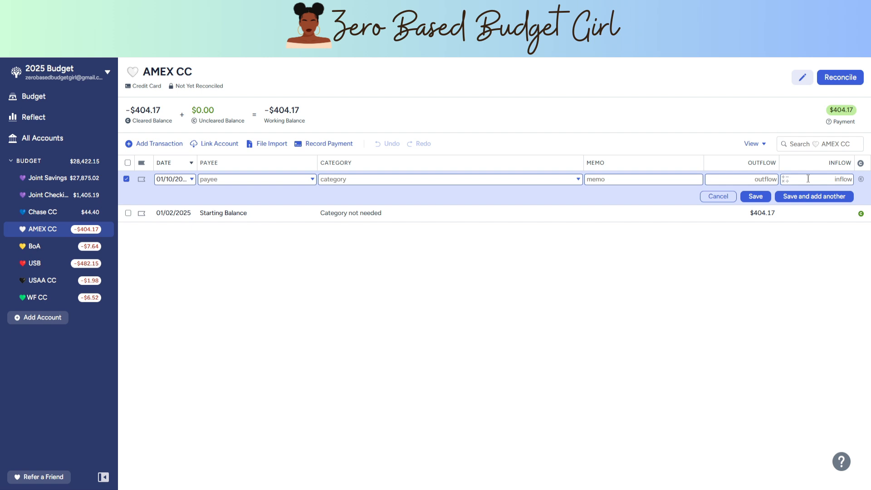
{"action": "type", "text": "404.17"}
{"action": "left_click", "coordinate": [861, 180]}
Set the AMEX CC transaction's payee to a payment from Joint Checking and save the transaction.
{"action": "left_click", "coordinate": [490, 183]}
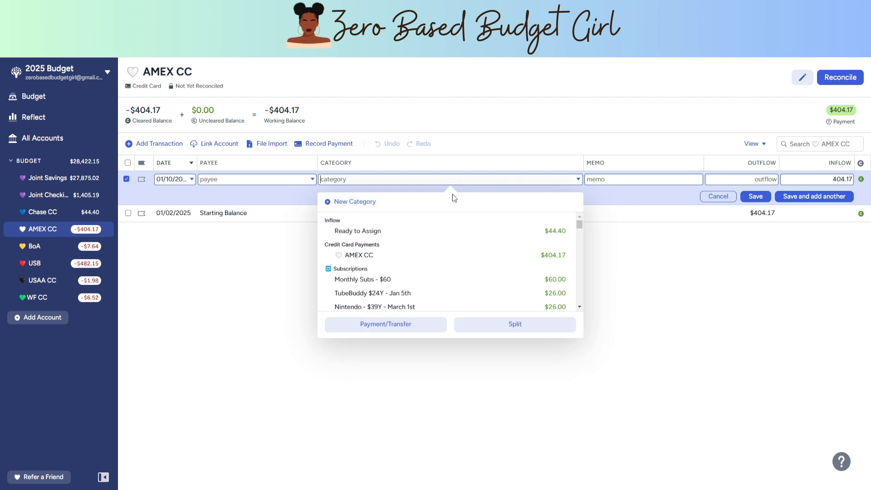
{"action": "left_click", "coordinate": [285, 184]}
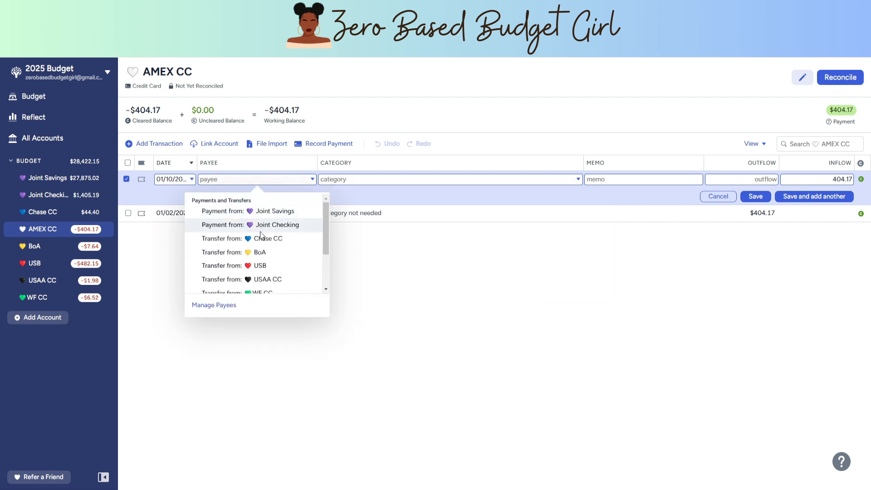
{"action": "scroll", "coordinate": [248, 245], "scroll_direction": "down", "scroll_amount": 2}
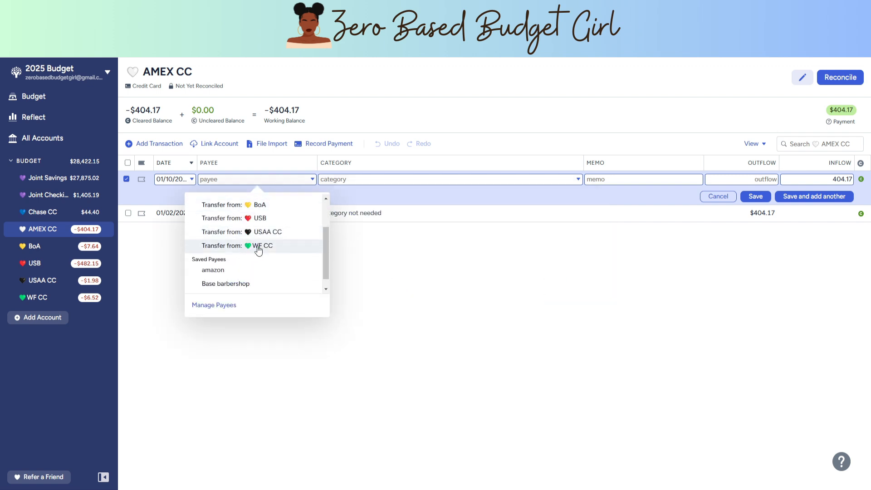
{"action": "scroll", "coordinate": [257, 247], "scroll_direction": "up", "scroll_amount": 2}
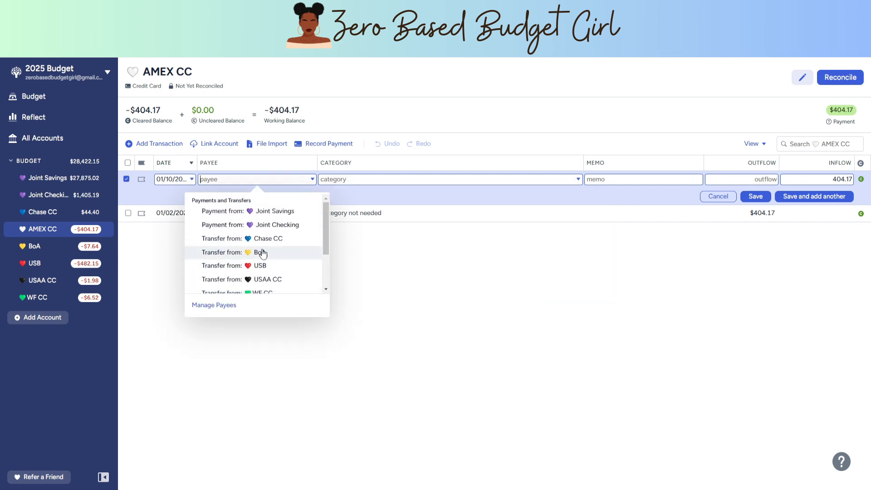
{"action": "left_click", "coordinate": [233, 227]}
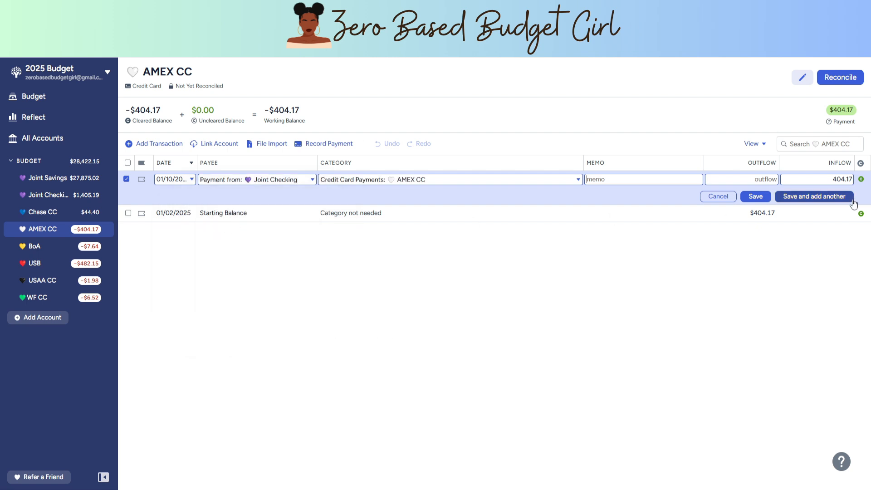
{"action": "left_click", "coordinate": [755, 197]}
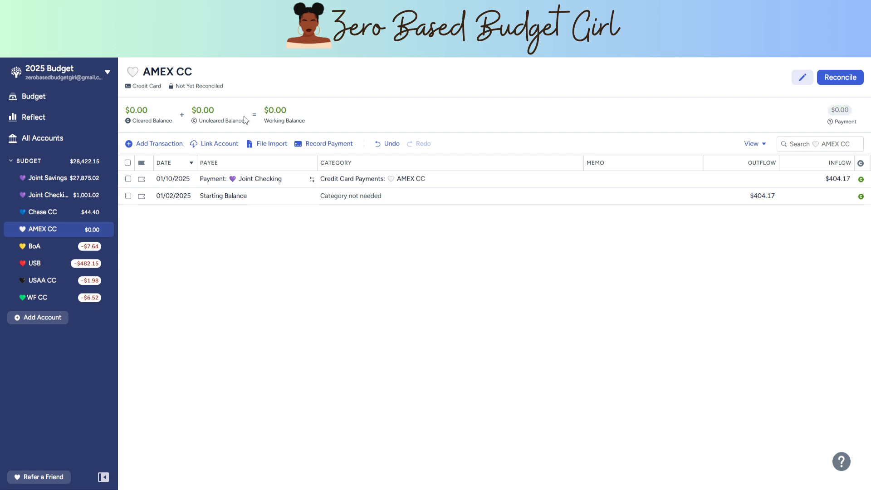
Start a transaction in the BoA account with a $7.64 inflow and mark it cleared.
{"action": "left_click", "coordinate": [49, 251]}
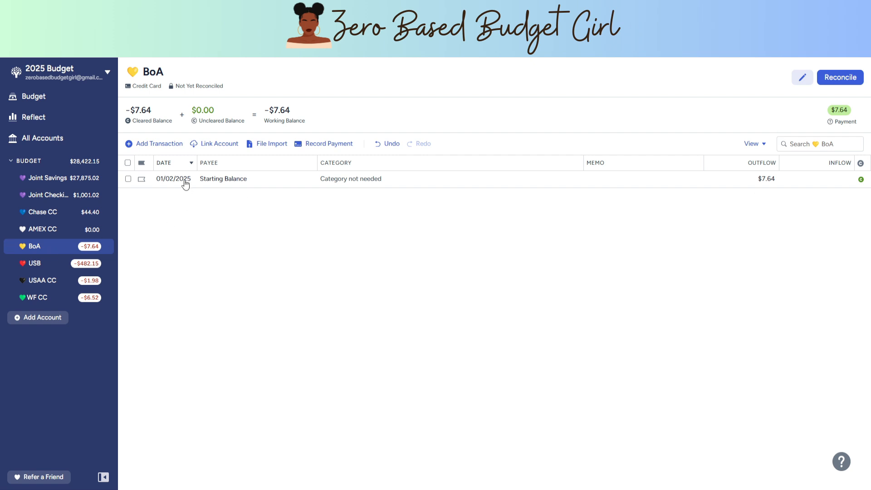
{"action": "left_click", "coordinate": [158, 147]}
{"action": "left_click", "coordinate": [765, 181]}
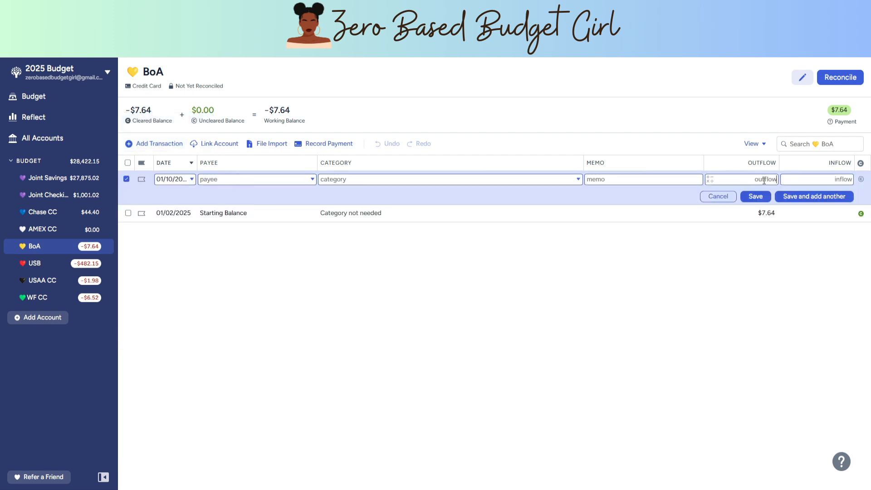
{"action": "type", "text": "7.64"}
{"action": "left_click", "coordinate": [769, 178]}
{"action": "left_click_drag", "start_coordinate": [758, 178], "coordinate": [786, 181]}
{"action": "key", "text": "BackSpace"}
{"action": "left_click", "coordinate": [836, 178]}
{"action": "type", "text": "7.64"}
{"action": "left_click", "coordinate": [861, 181]}
Set the BoA transaction's payee to a payment from Joint Checking and save the transaction.
{"action": "left_click", "coordinate": [252, 180]}
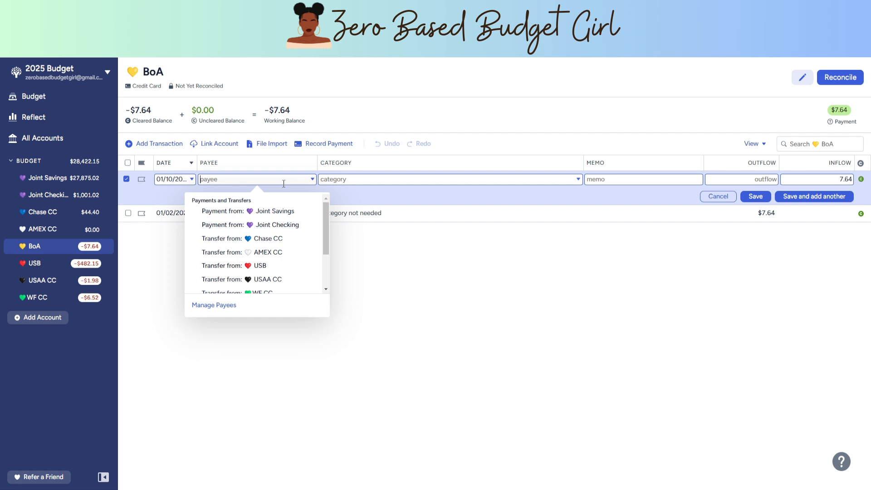
{"action": "left_click", "coordinate": [270, 225]}
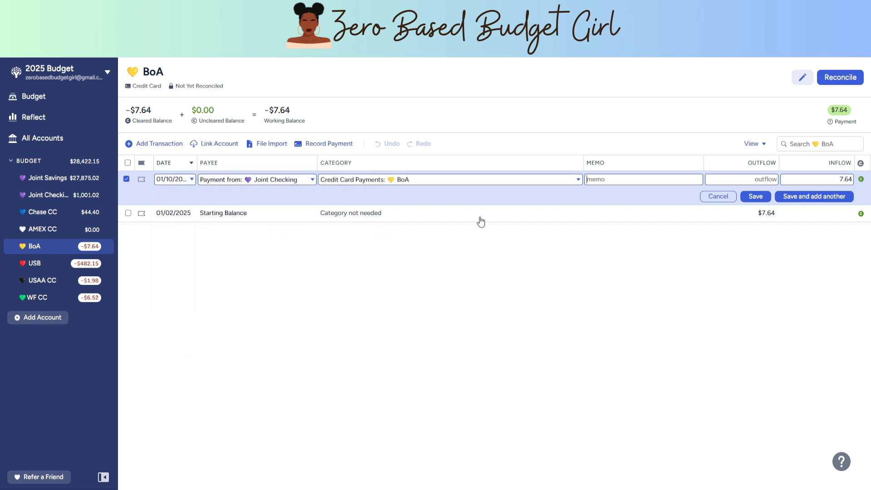
{"action": "left_click", "coordinate": [757, 197]}
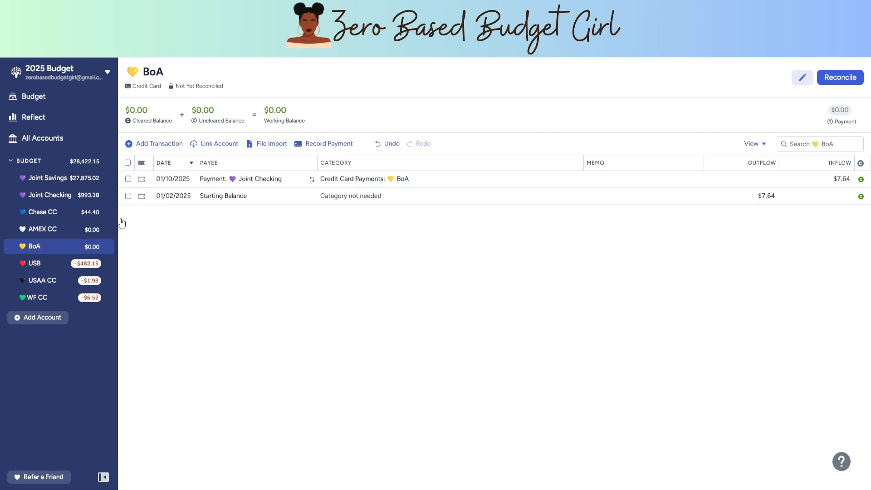
Start a transaction in the USB account with a $268.07 outflow.
{"action": "left_click", "coordinate": [47, 267]}
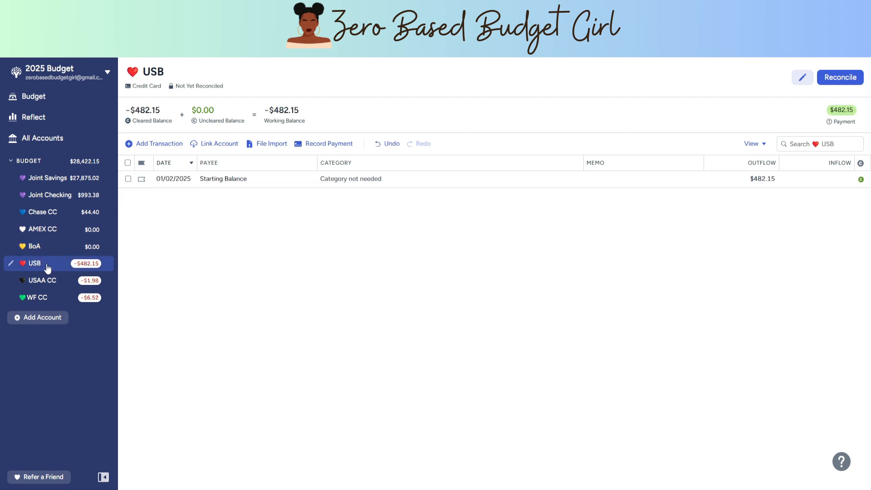
{"action": "left_click", "coordinate": [154, 145]}
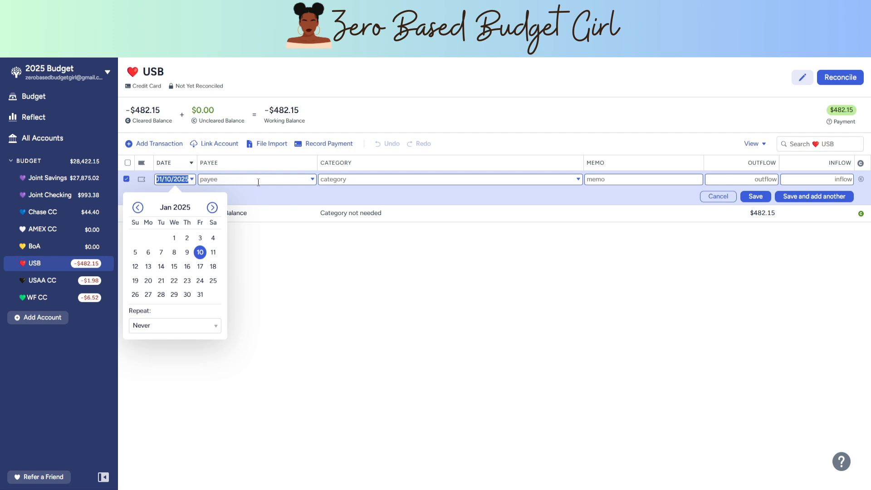
{"action": "left_click", "coordinate": [830, 181]}
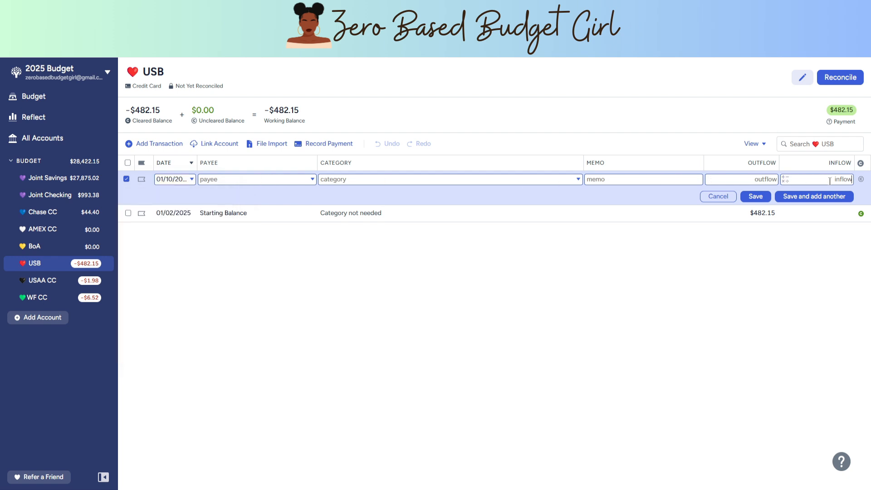
{"action": "left_click", "coordinate": [758, 180]}
{"action": "type", "text": "268.07"}
Enter "commissary" as a new payee for the $268.07 USB transaction and open its category choices.
{"action": "left_click", "coordinate": [308, 179]}
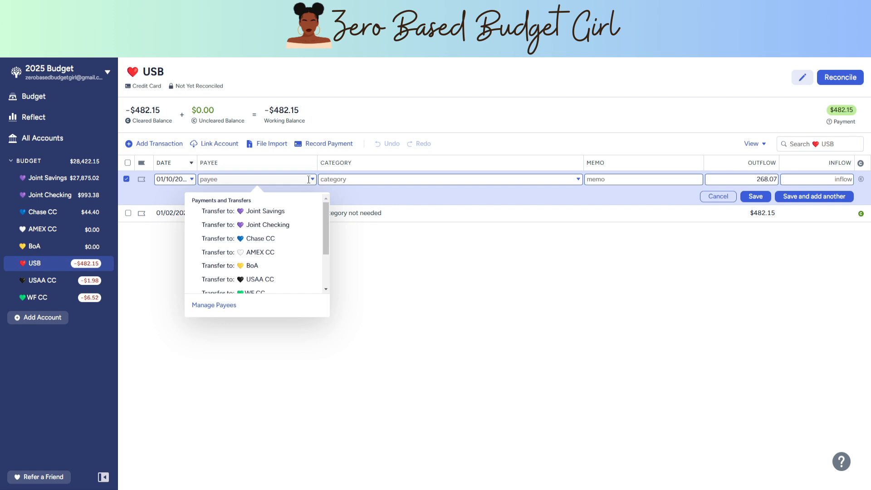
{"action": "type", "text": "c"}
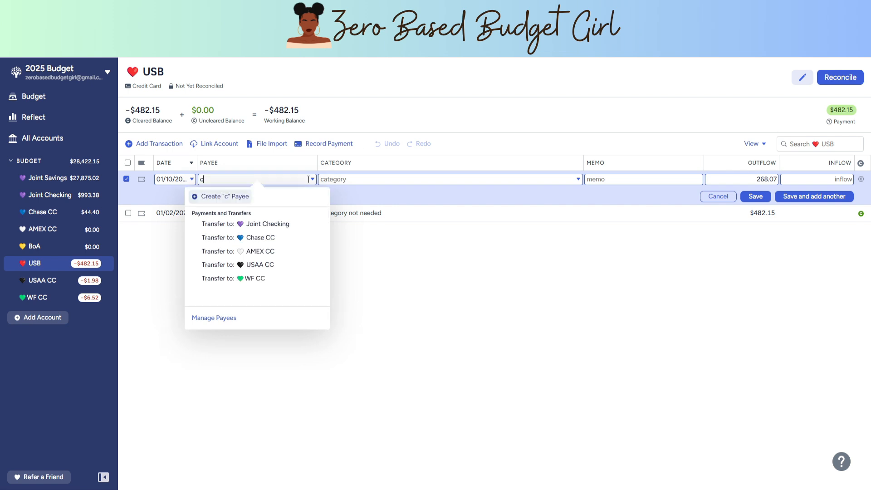
{"action": "type", "text": "ommisarry"}
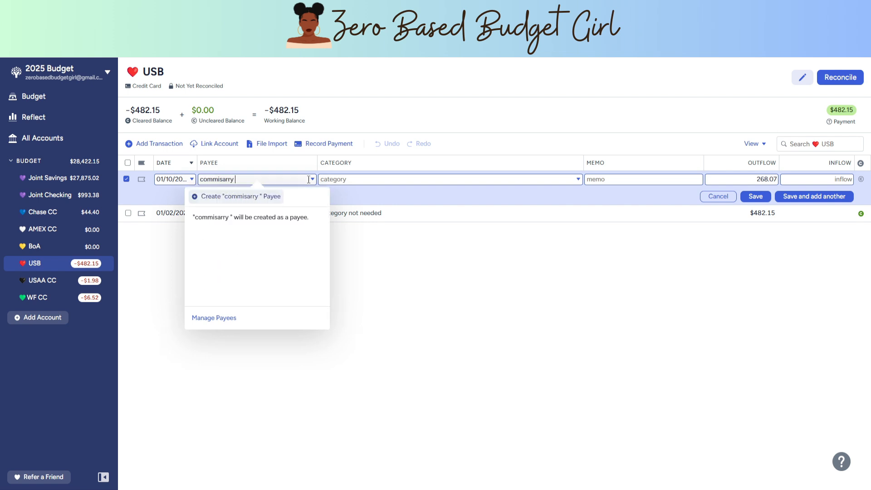
{"action": "key", "text": "BackSpace"}
{"action": "key", "text": "BackSpace"}
{"action": "key", "text": "BackSpace"}
{"action": "key", "text": "BackSpace"}
{"action": "key", "text": "BackSpace"}
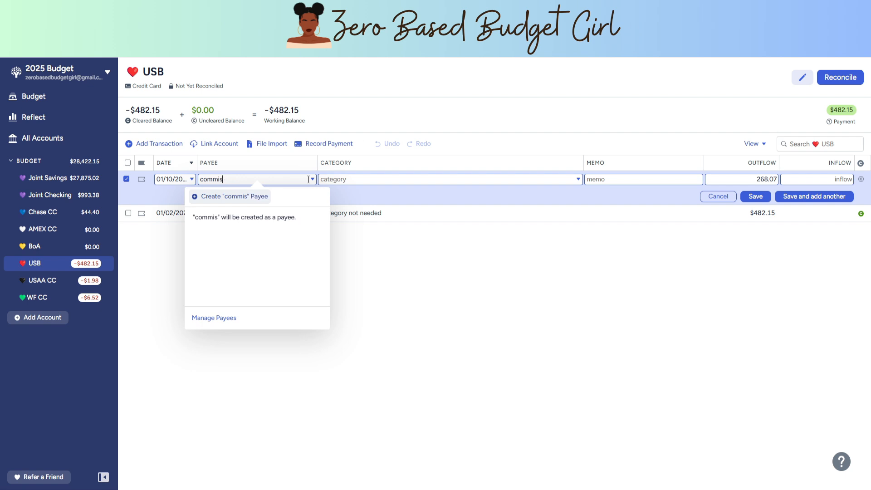
{"action": "type", "text": "sary"}
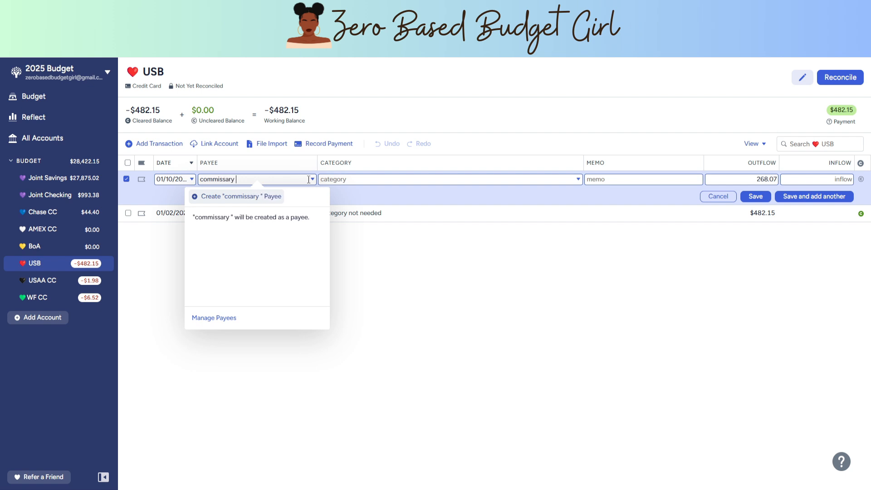
{"action": "left_click", "coordinate": [363, 180]}
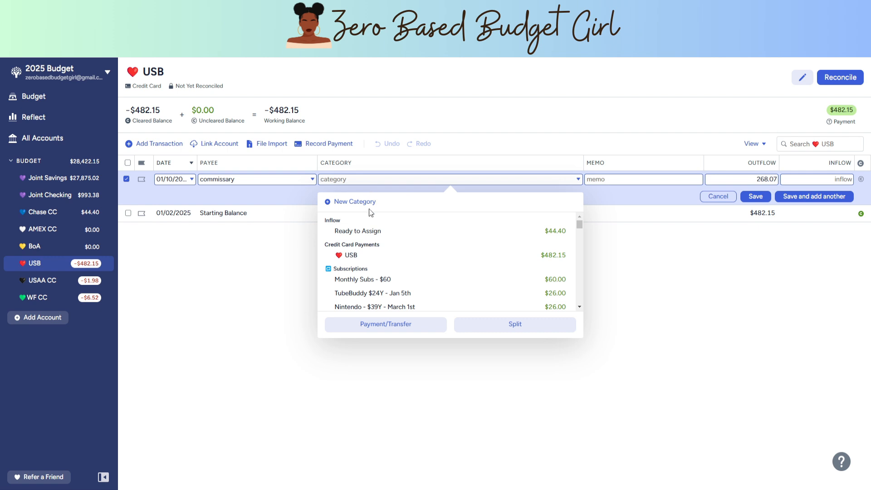
Categorize the $268.07 commissary transaction as Groceries, mark it cleared, and save it with another transaction started.
{"action": "type", "text": "grp"}
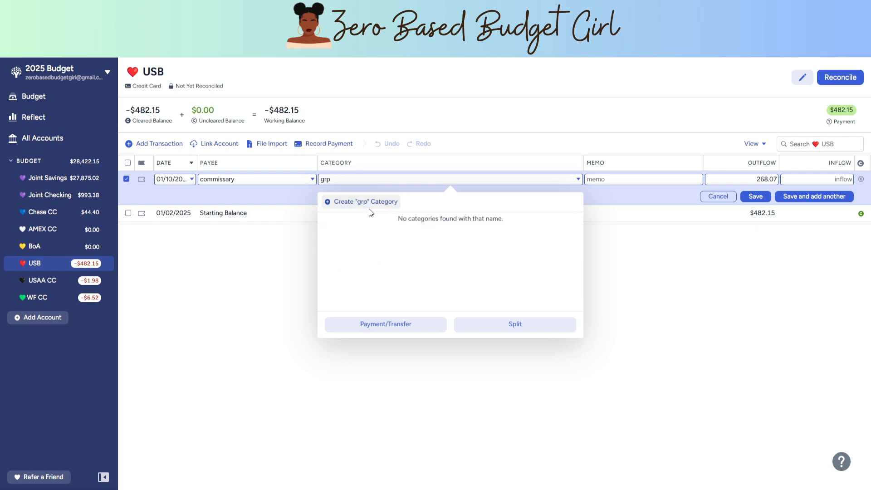
{"action": "key", "text": "BackSpace"}
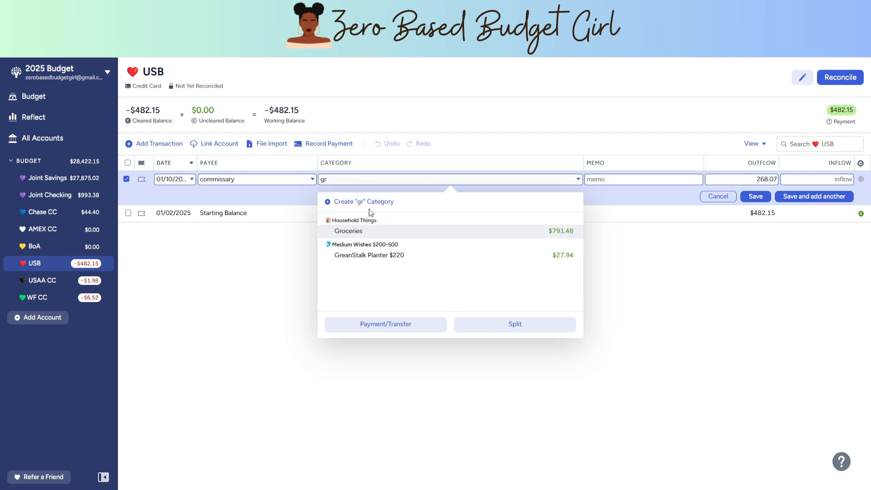
{"action": "left_click", "coordinate": [358, 231]}
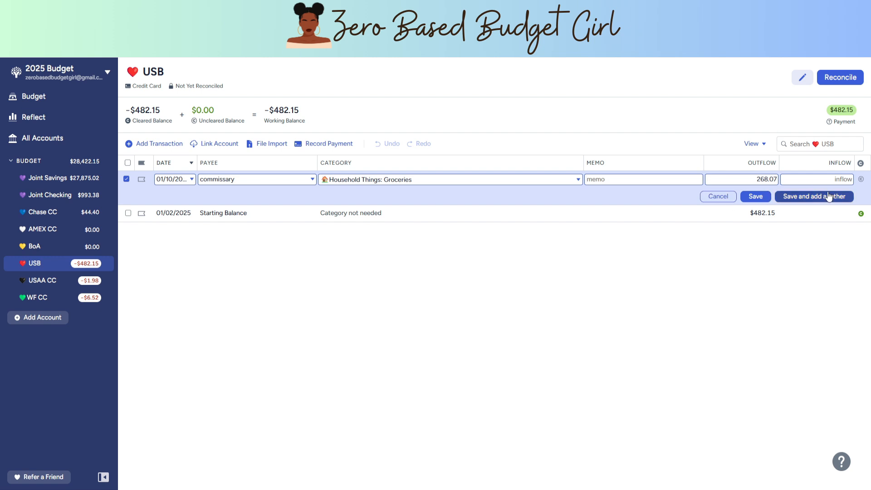
{"action": "left_click", "coordinate": [861, 181]}
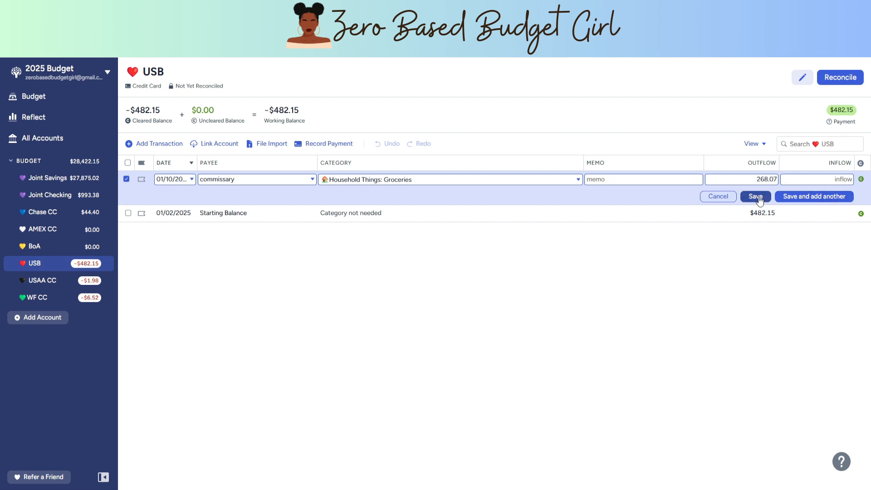
{"action": "left_click", "coordinate": [798, 197]}
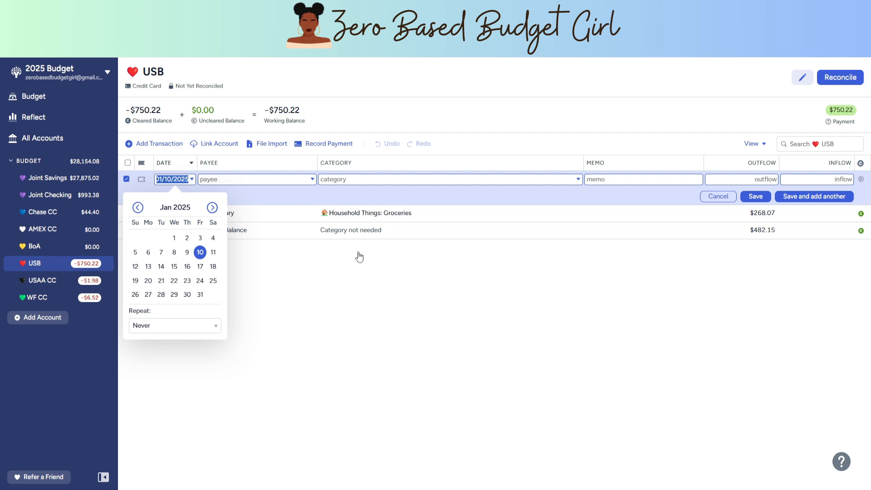
Enter "steam" as a new payee for the USB transaction and assign it to the My Fun Money category.
{"action": "left_click", "coordinate": [241, 182]}
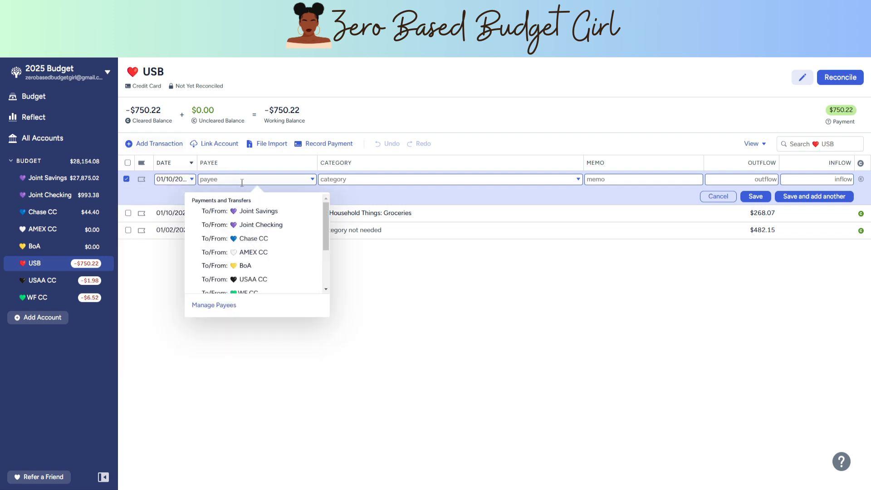
{"action": "type", "text": "steam"}
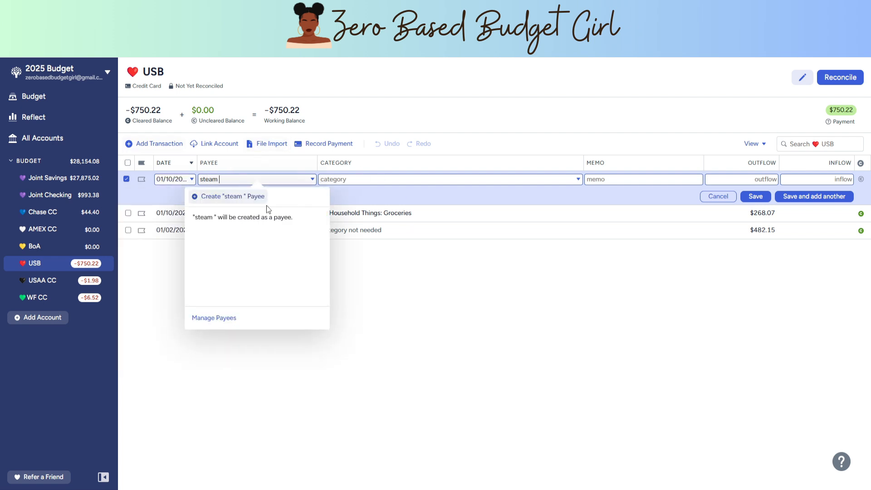
{"action": "left_click", "coordinate": [230, 197]}
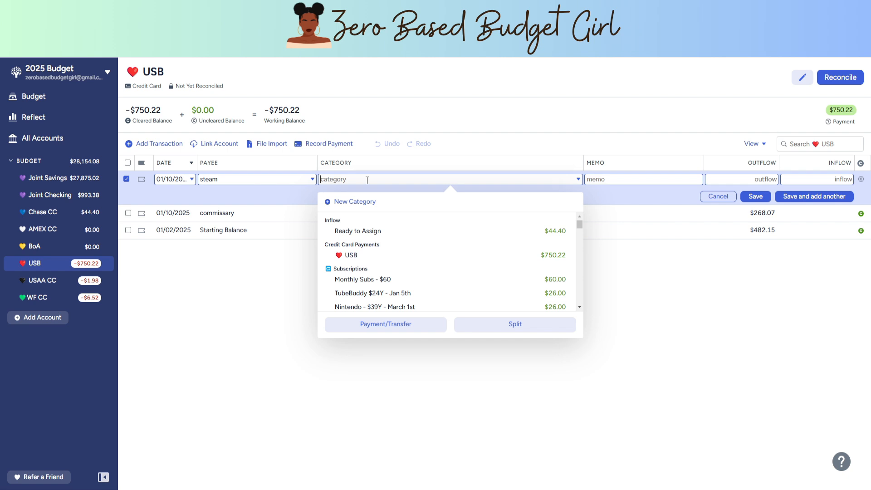
{"action": "type", "text": "a"}
{"action": "key", "text": "BackSpace"}
{"action": "type", "text": "my"}
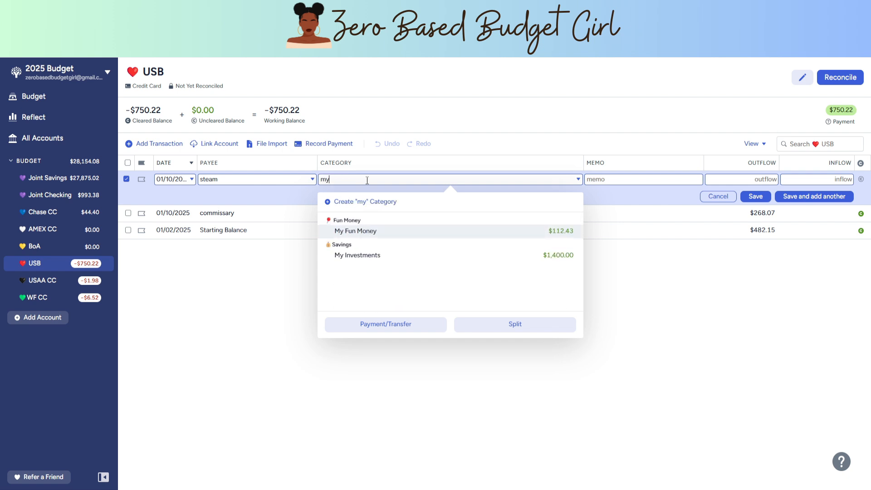
{"action": "left_click", "coordinate": [380, 232]}
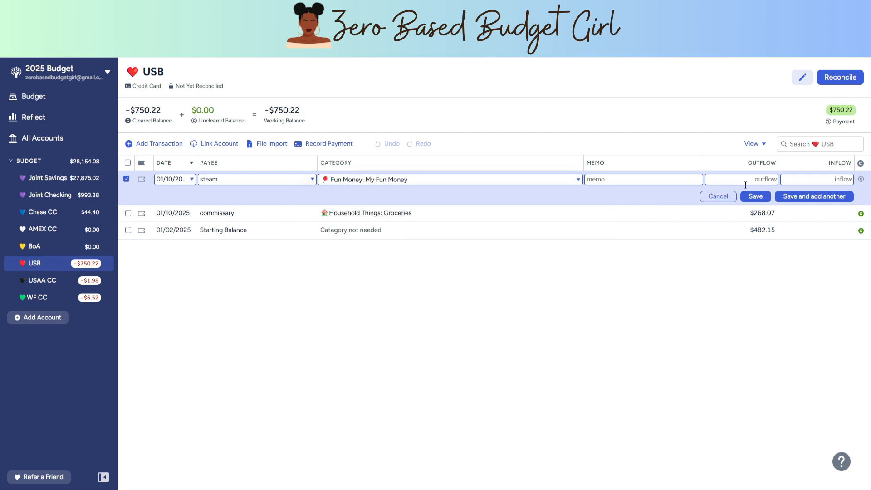
Give the steam transaction a $39.99 inflow, mark it cleared, and save it with another transaction started.
{"action": "left_click", "coordinate": [769, 181]}
{"action": "type", "text": "39.99"}
{"action": "left_click", "coordinate": [861, 180]}
{"action": "left_click", "coordinate": [790, 197]}
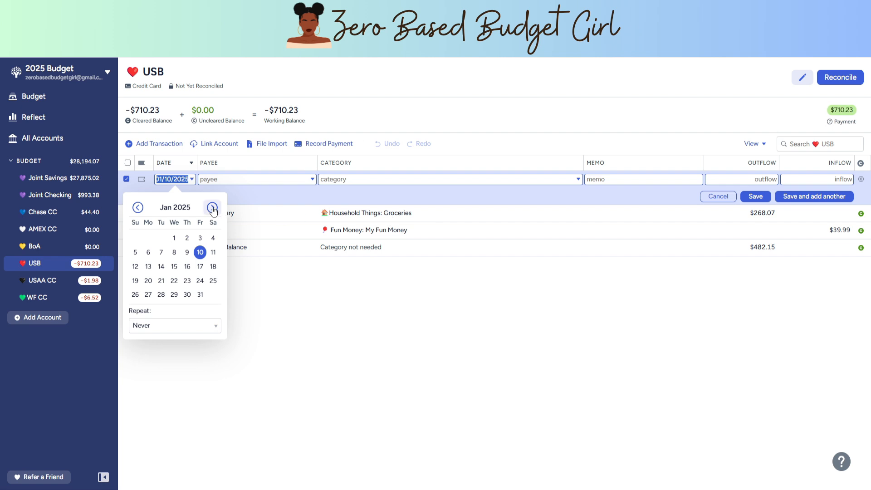
Record a cleared $23.90 outflow to new payee "tubebuddy" under TubeBuddy $24Y - Jan 5th, saving with another transaction started.
{"action": "left_click", "coordinate": [258, 185]}
{"action": "type", "text": "tubebuddy"}
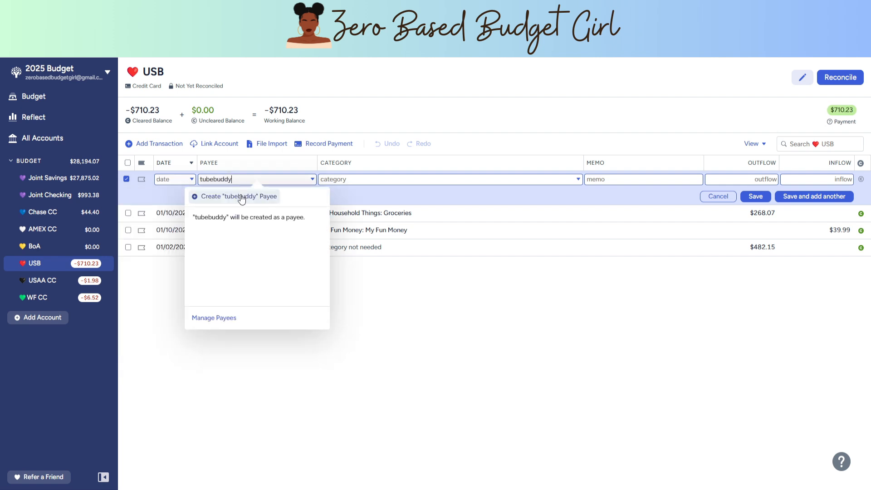
{"action": "left_click", "coordinate": [241, 195]}
{"action": "type", "text": "tube"}
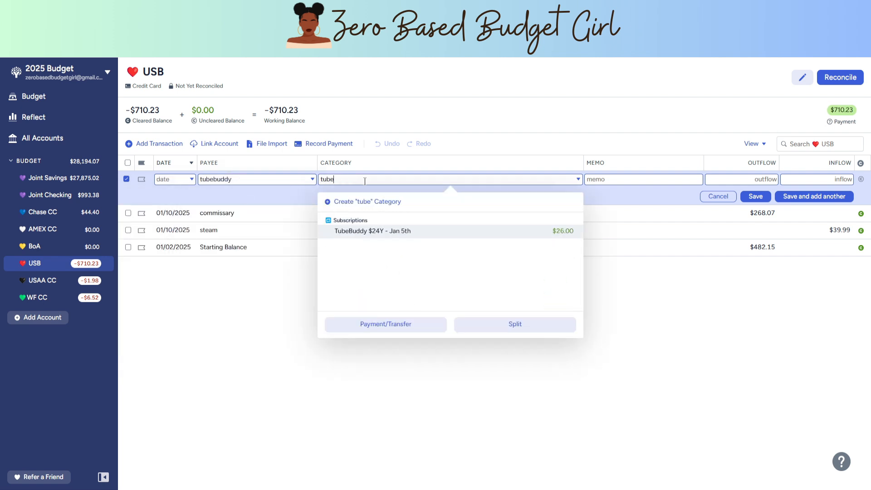
{"action": "left_click", "coordinate": [371, 233]}
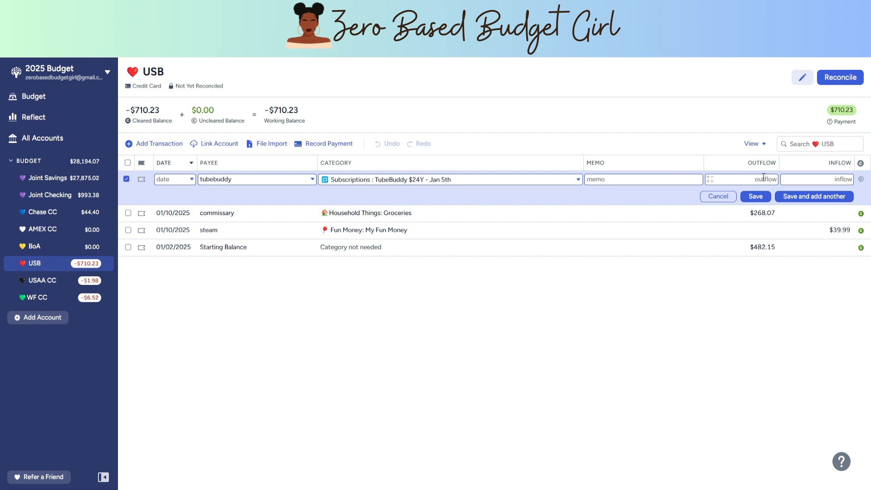
{"action": "type", "text": "23.90"}
{"action": "left_click", "coordinate": [811, 196]}
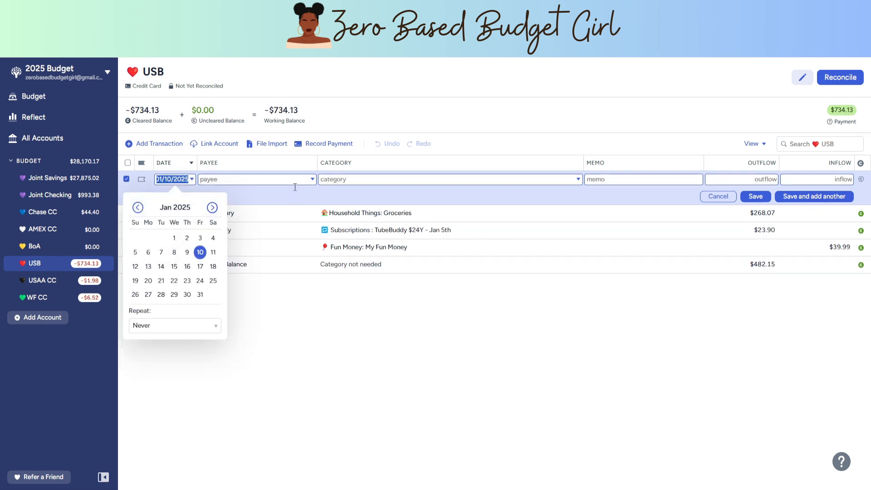
Record a cleared $18.60 outflow to new payee "spotify" under Monthly Subs - $60, saving with another transaction started.
{"action": "left_click", "coordinate": [278, 180]}
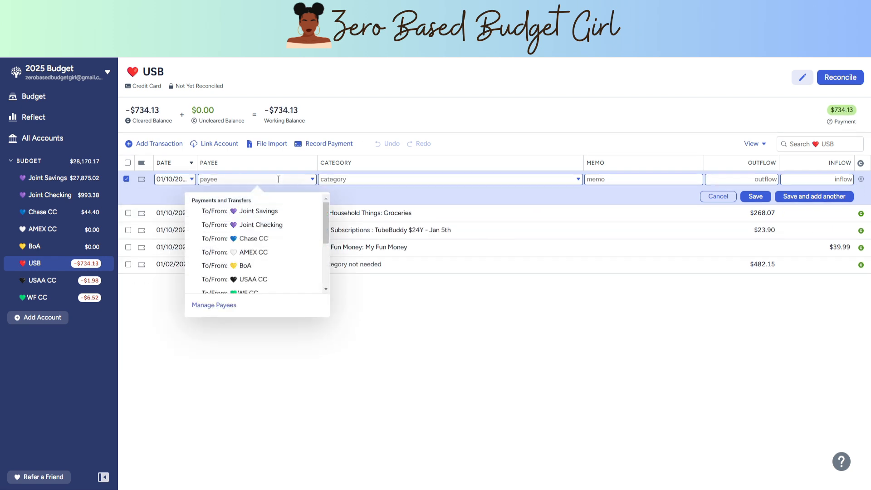
{"action": "type", "text": "spotify"}
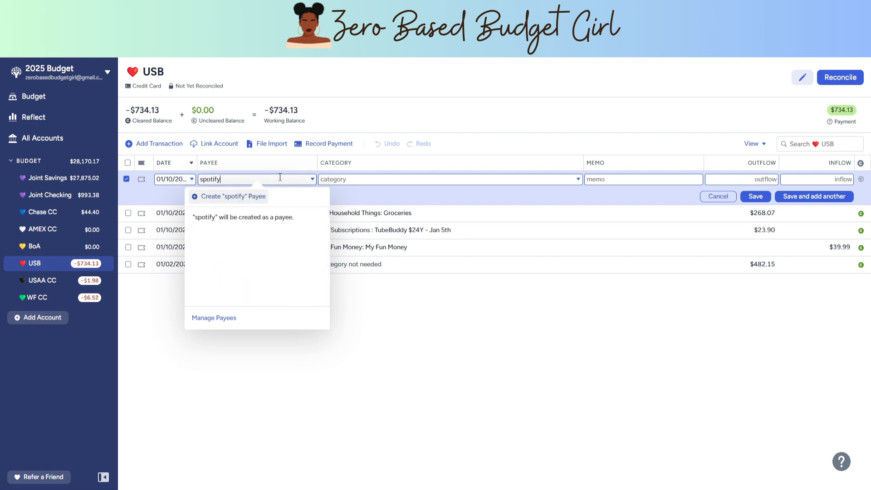
{"action": "left_click", "coordinate": [239, 198]}
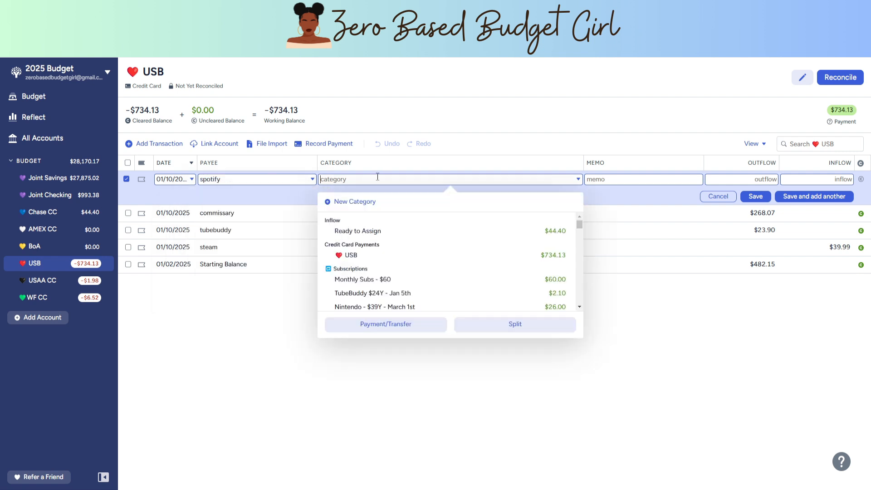
{"action": "type", "text": "mon"}
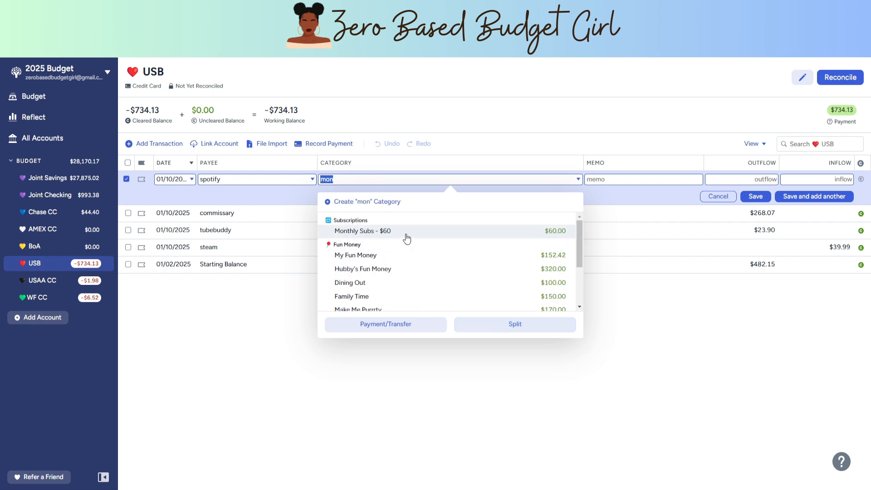
{"action": "left_click", "coordinate": [403, 233]}
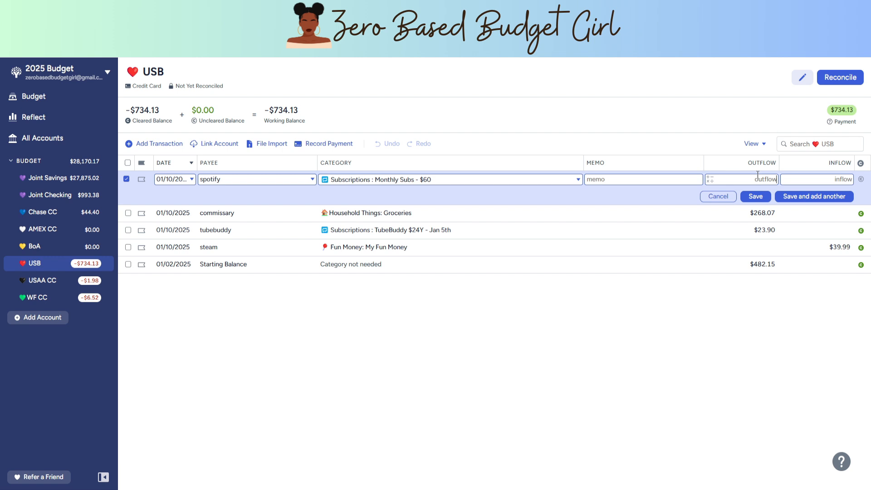
{"action": "type", "text": "18.60"}
{"action": "left_click", "coordinate": [844, 182]}
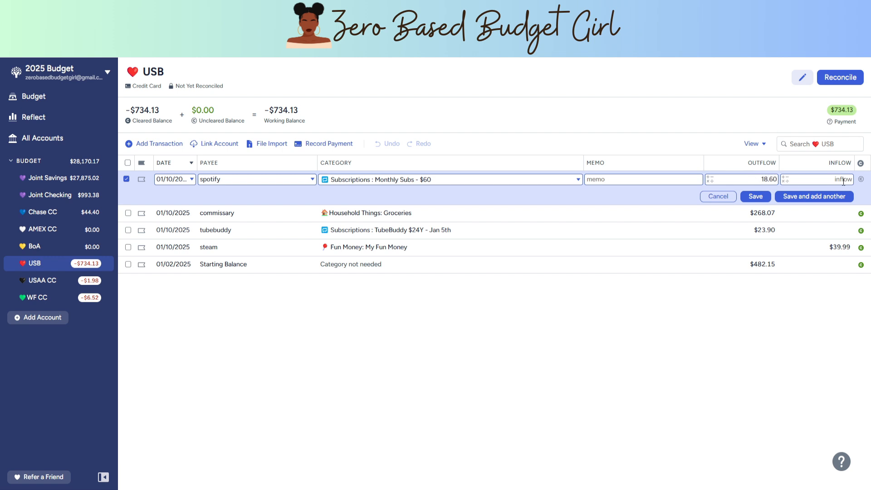
{"action": "left_click", "coordinate": [807, 197]}
Enter "fenty" as a new payee for the USB transaction and assign it to the Drip category.
{"action": "left_click", "coordinate": [247, 180]}
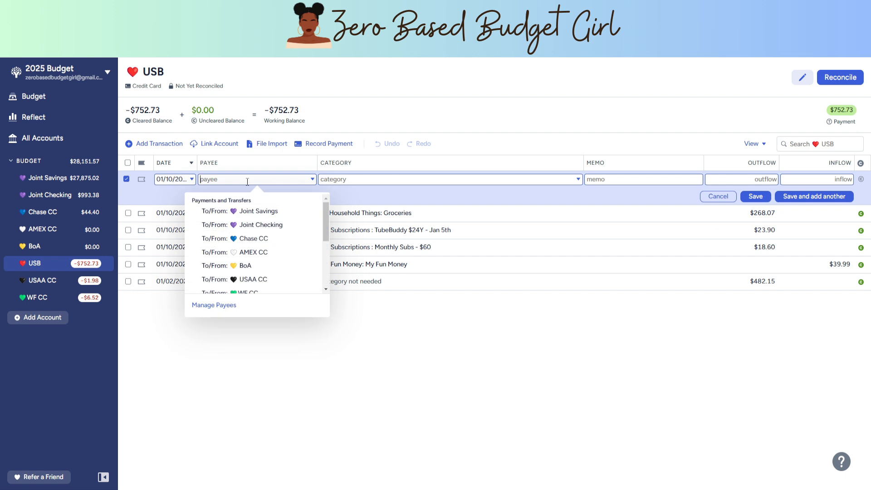
{"action": "type", "text": "fenty"}
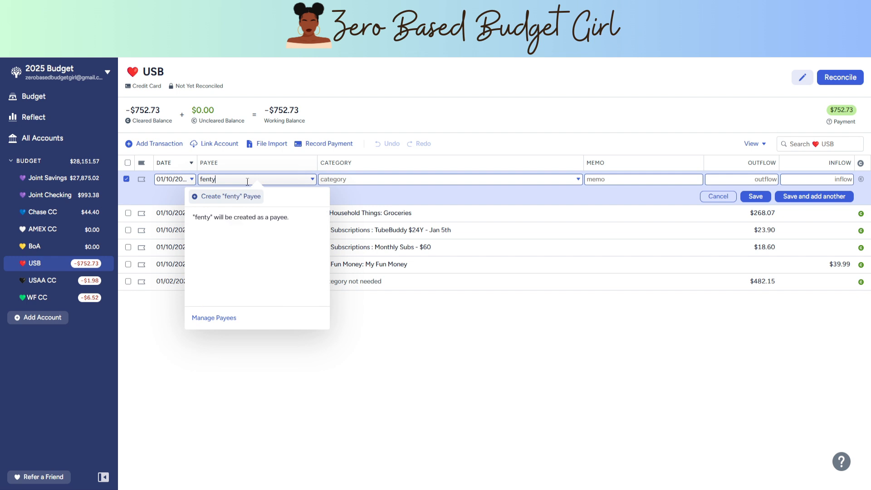
{"action": "left_click", "coordinate": [240, 198]}
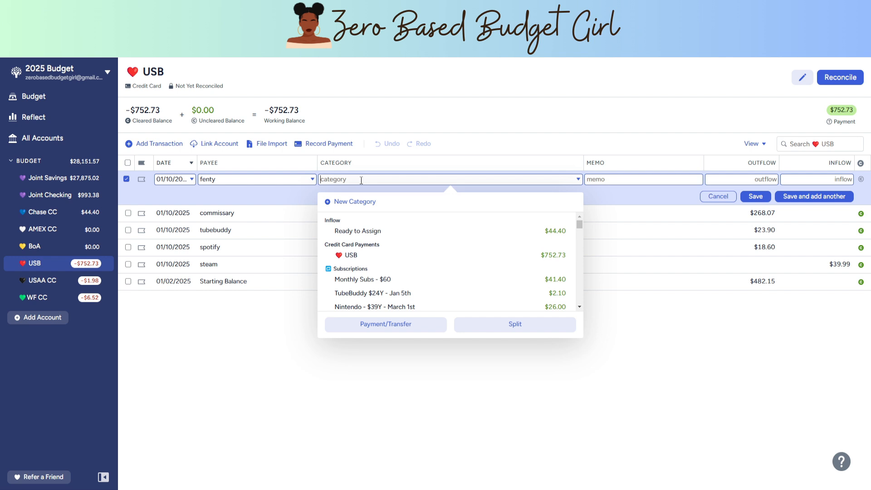
{"action": "type", "text": "dri"}
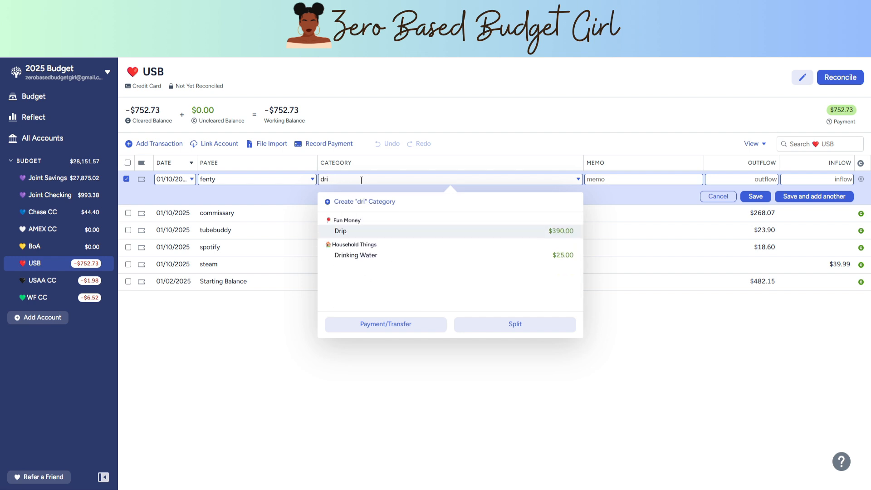
{"action": "left_click", "coordinate": [380, 231]}
Set the fenty transaction's outflow to $9.31, save it with another transaction started, and mark the fenty entry cleared.
{"action": "left_click", "coordinate": [760, 179]}
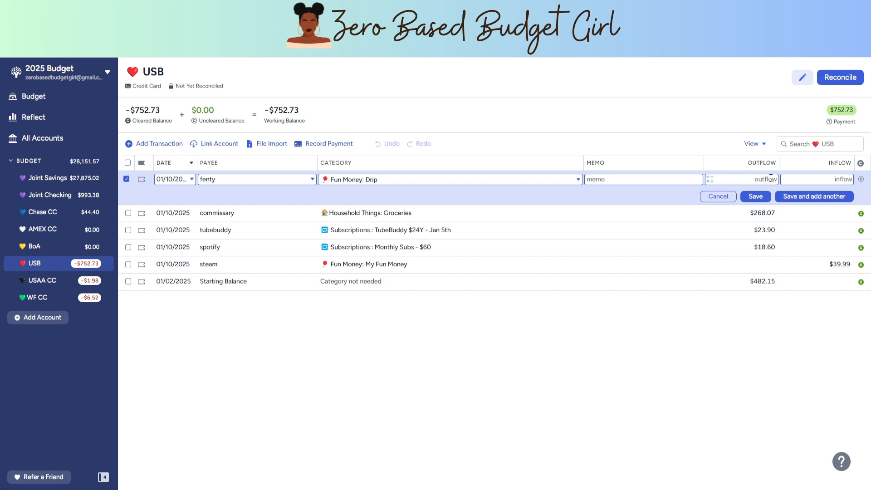
{"action": "type", "text": "9.31"}
{"action": "left_click", "coordinate": [807, 196]}
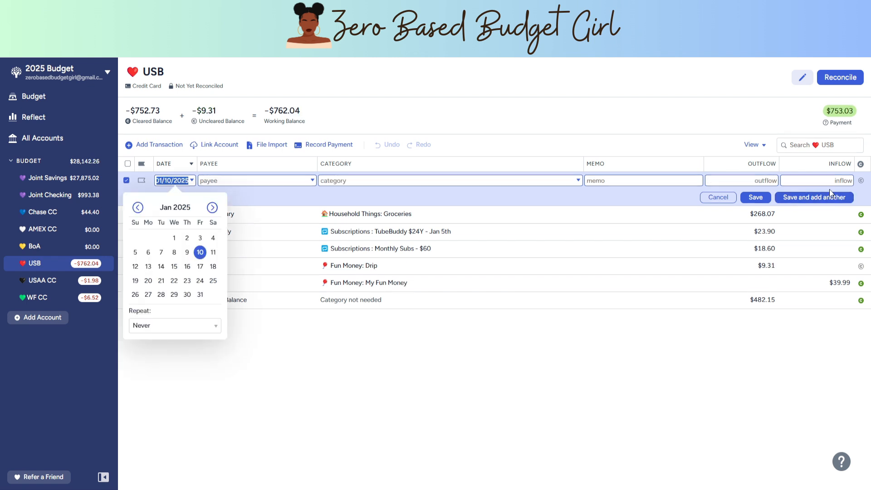
{"action": "left_click", "coordinate": [860, 265]}
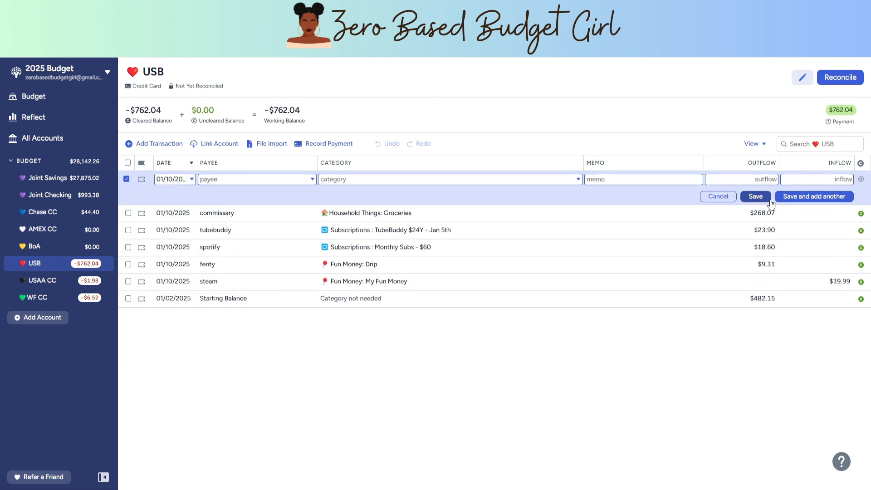
Enter "officer's club" as a new payee for the USB transaction and assign it to the Dining Out category.
{"action": "left_click", "coordinate": [212, 179]}
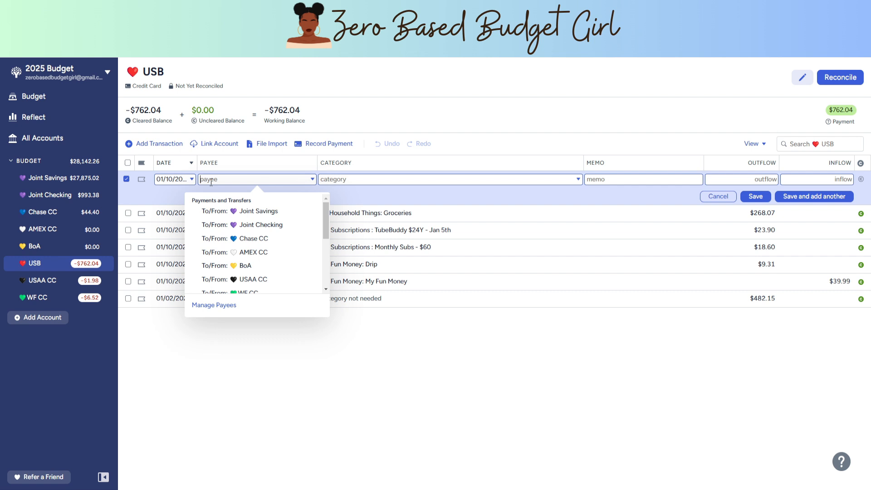
{"action": "type", "text": "officer"}
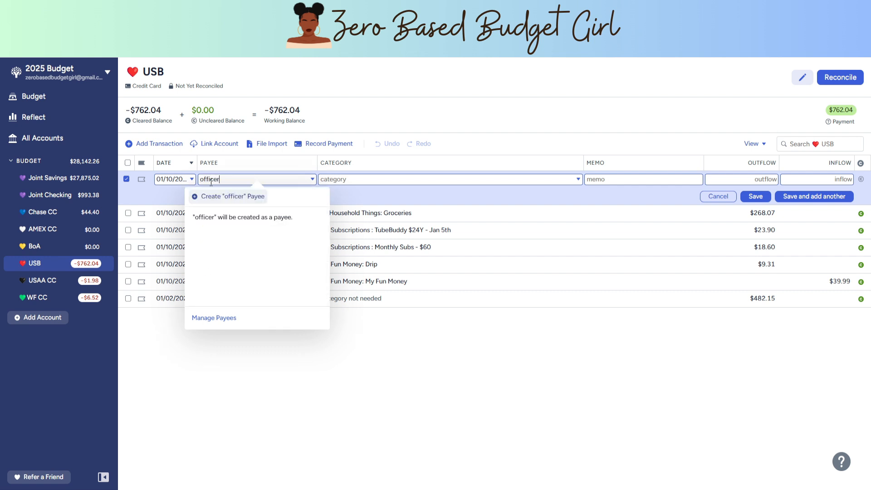
{"action": "type", "text": " club"}
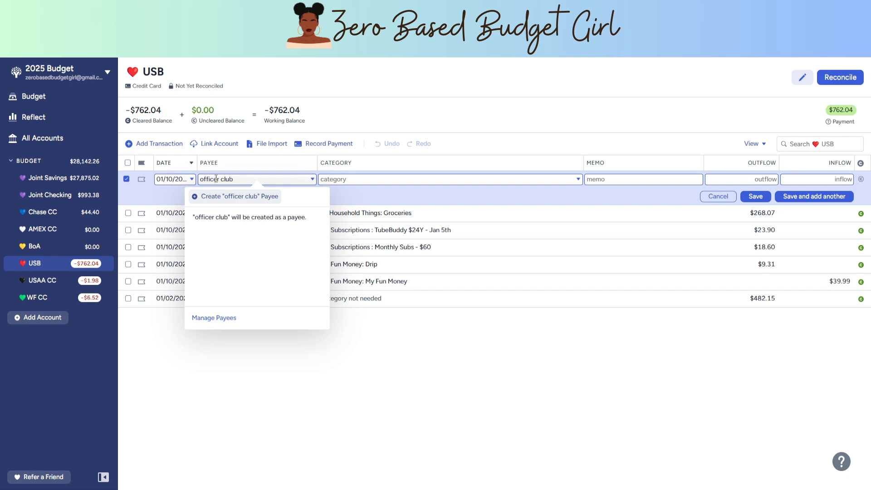
{"action": "left_click", "coordinate": [220, 180]}
{"action": "key", "text": "BackSpace"}
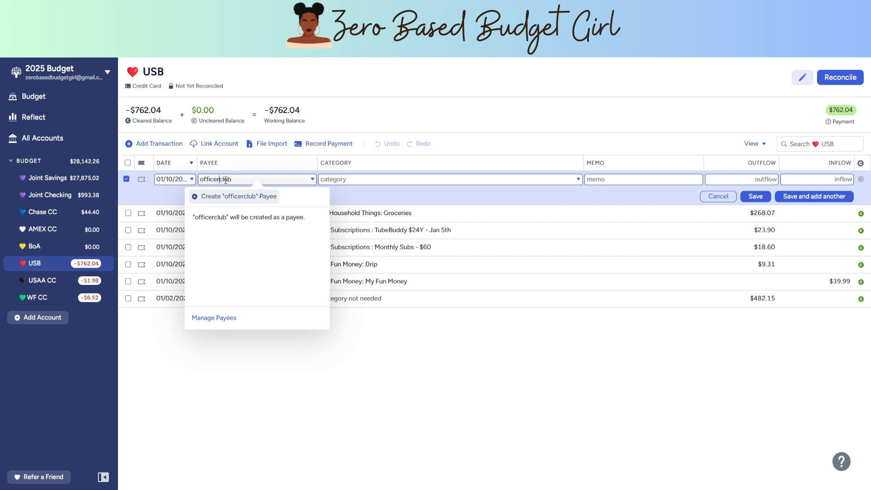
{"action": "type", "text": "'s"}
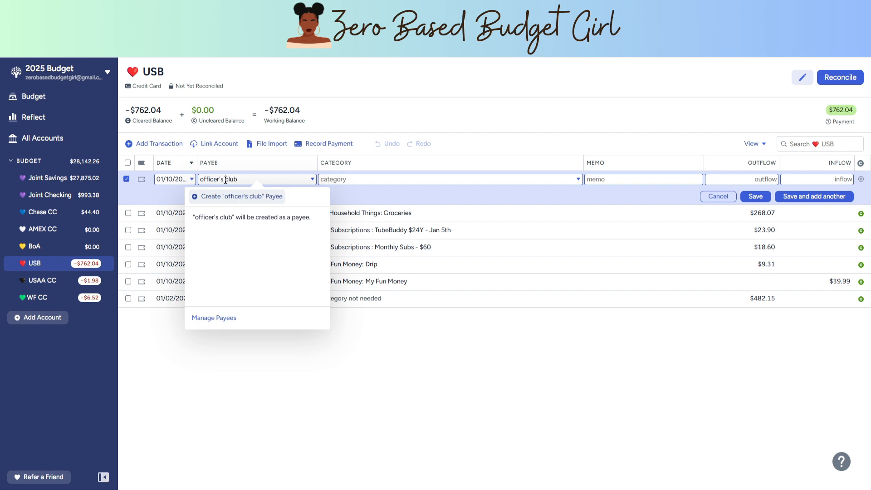
{"action": "left_click", "coordinate": [339, 180]}
{"action": "type", "text": "din"}
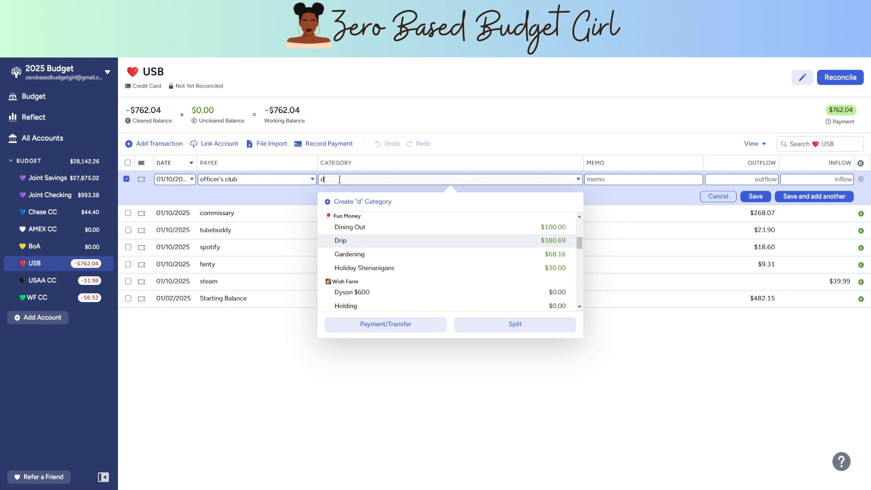
{"action": "left_click", "coordinate": [408, 231]}
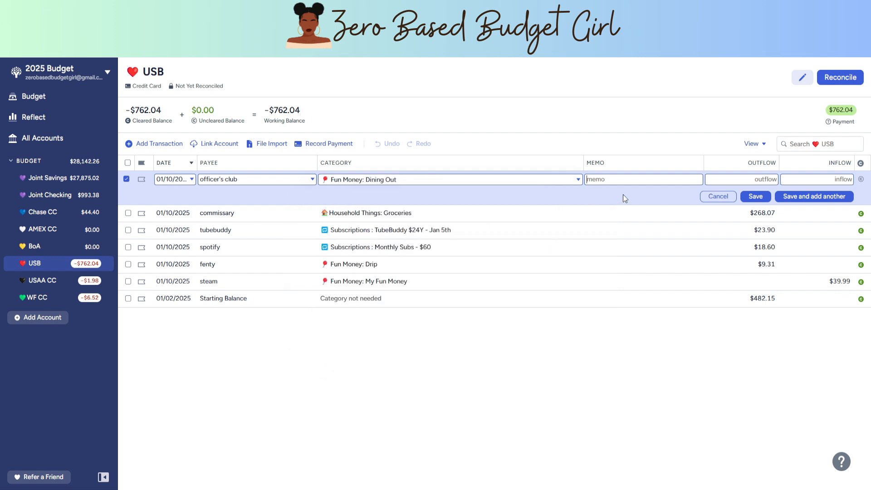
Set the officer's club transaction's outflow to $24.00, mark it cleared, and save it with another transaction started.
{"action": "left_click", "coordinate": [769, 180]}
{"action": "type", "text": "24.00"}
{"action": "left_click", "coordinate": [861, 179]}
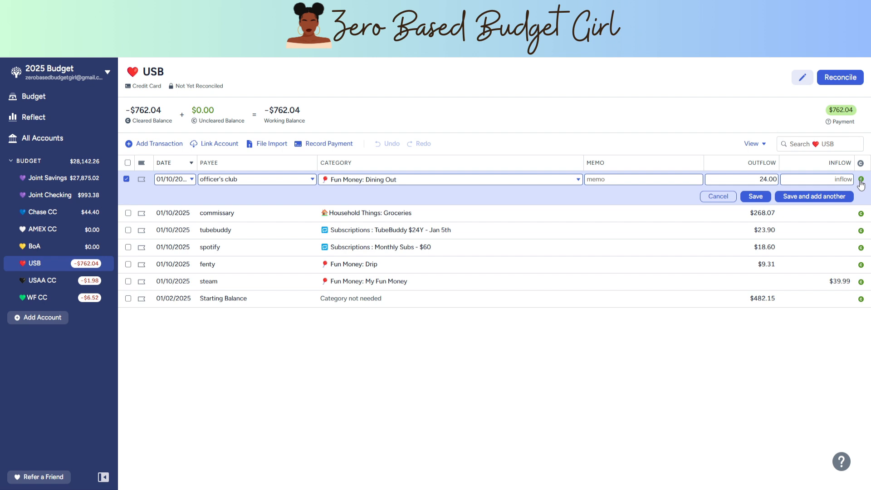
{"action": "left_click", "coordinate": [776, 202]}
Record a cleared $66.53 outflow to new payee "chili's" under Fun Money: Dining Out, saving with another transaction started.
{"action": "left_click", "coordinate": [268, 181]}
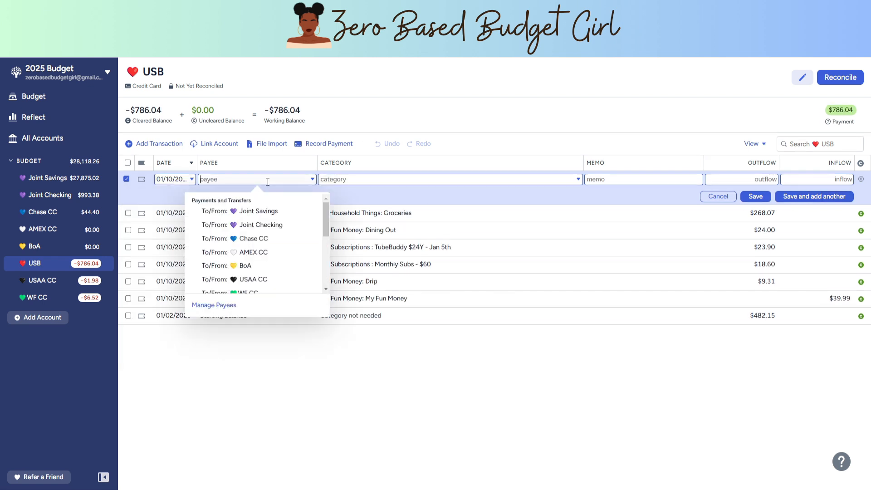
{"action": "type", "text": "chili"}
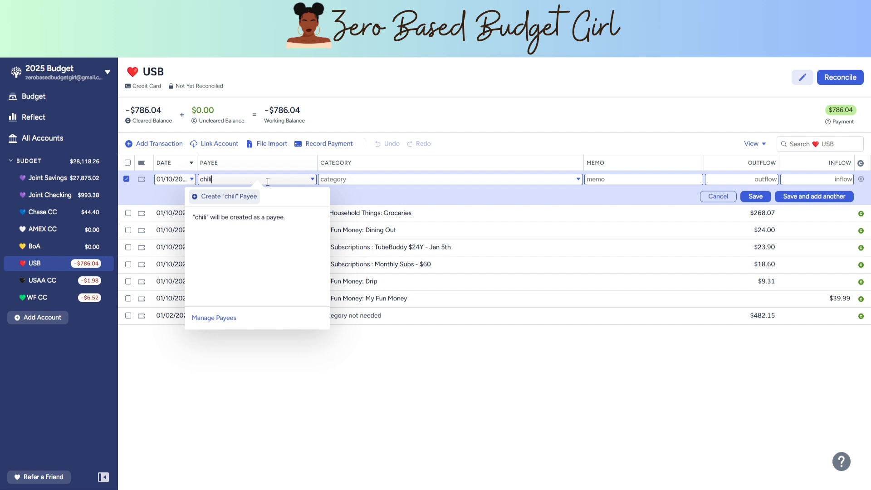
{"action": "type", "text": "'s"}
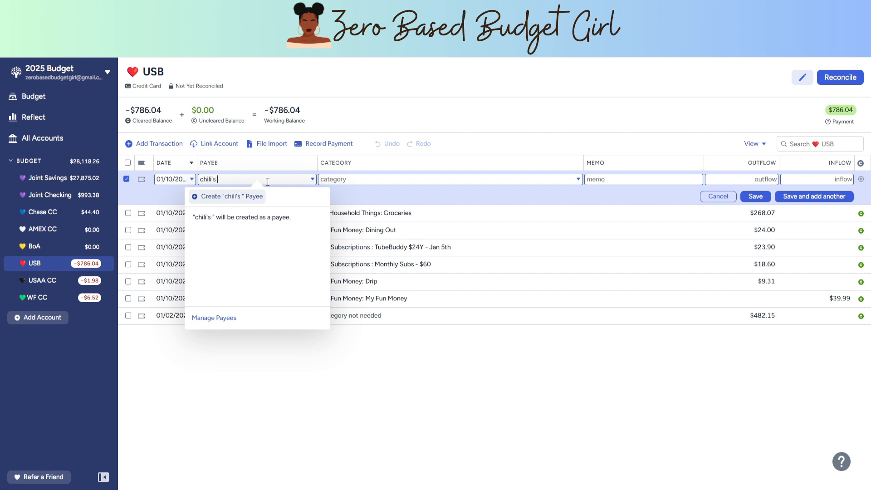
{"action": "left_click", "coordinate": [382, 182]}
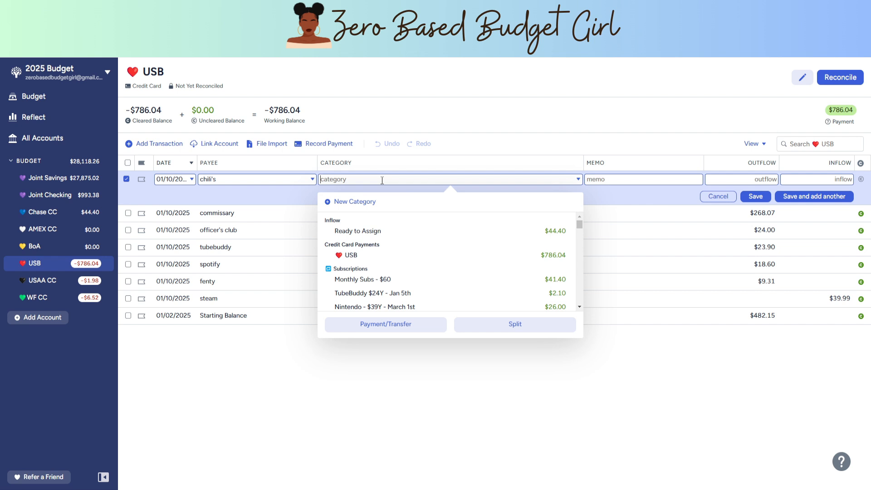
{"action": "type", "text": "din"}
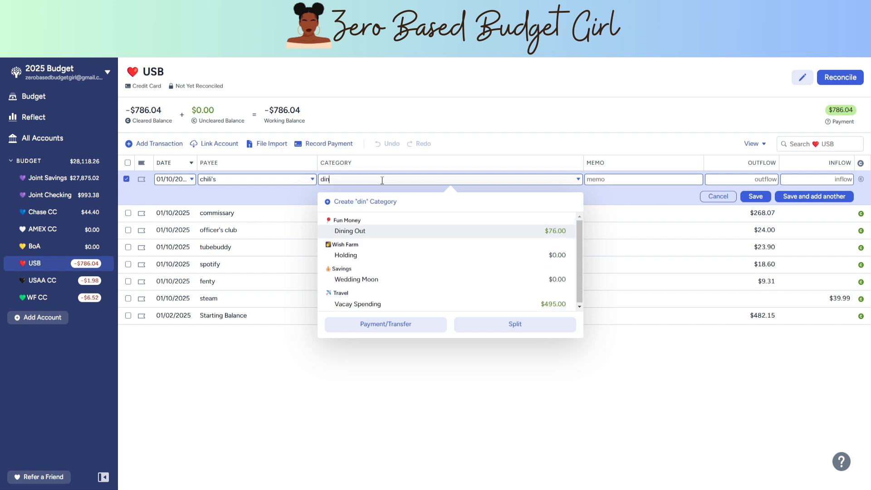
{"action": "left_click", "coordinate": [400, 238]}
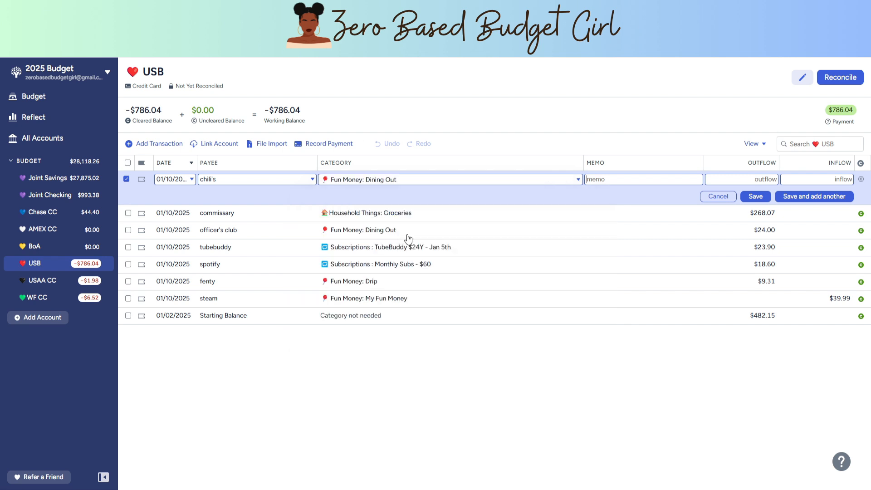
{"action": "left_click", "coordinate": [776, 179]}
{"action": "type", "text": "66.53"}
{"action": "left_click", "coordinate": [861, 179]}
{"action": "left_click", "coordinate": [795, 198]}
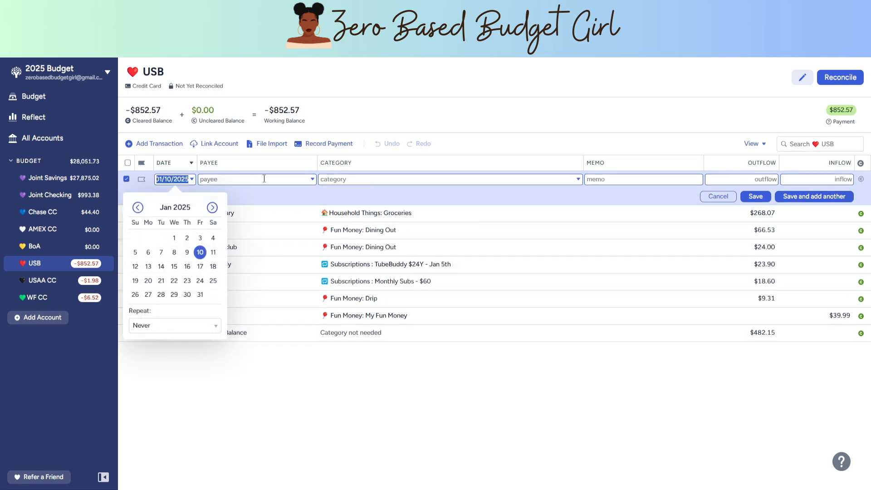
Record and save a cleared $10.00 inflow from new payee "cashback" under the The Kiddos: Baby category.
{"action": "left_click", "coordinate": [264, 179]}
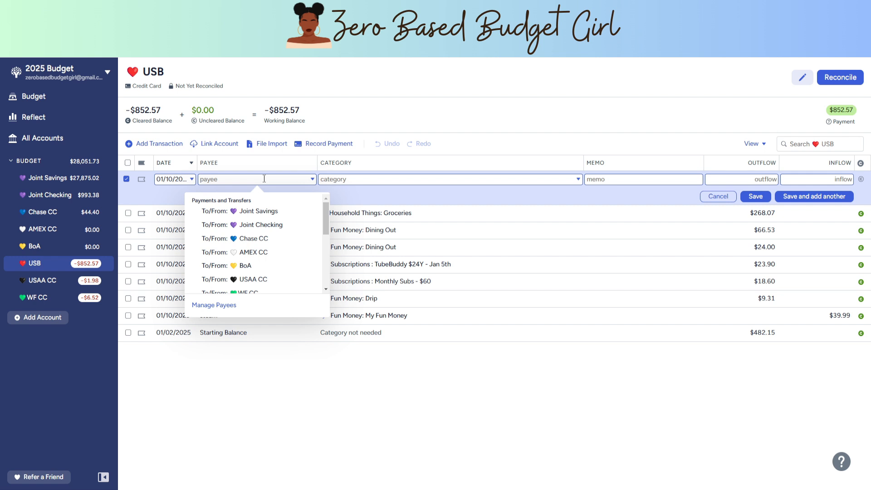
{"action": "type", "text": "cashback"}
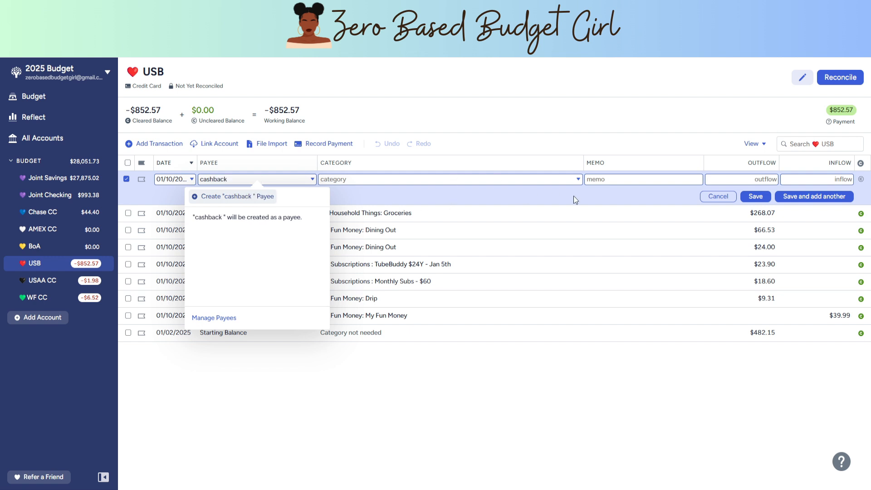
{"action": "left_click", "coordinate": [414, 183]}
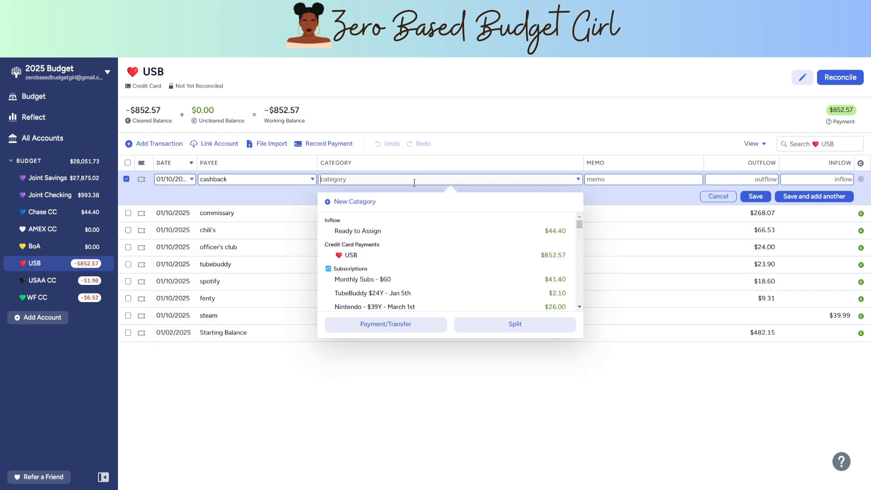
{"action": "left_click", "coordinate": [411, 236]}
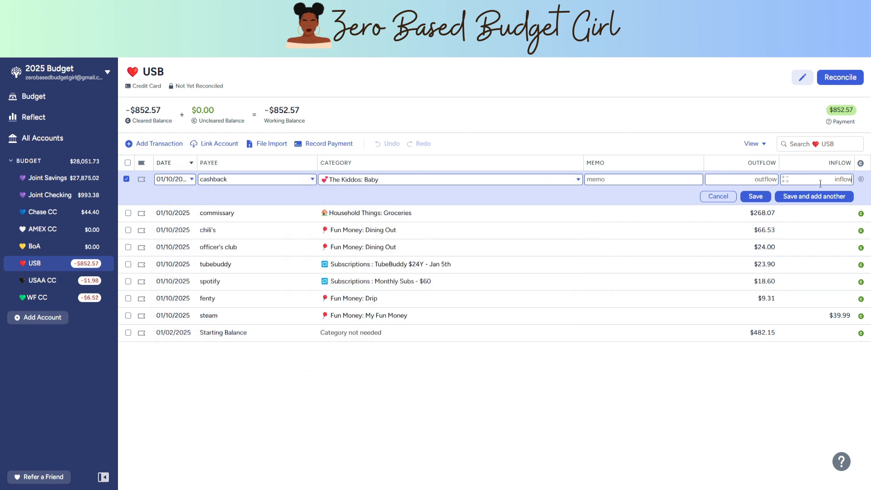
{"action": "type", "text": "10.00"}
{"action": "left_click", "coordinate": [860, 179]}
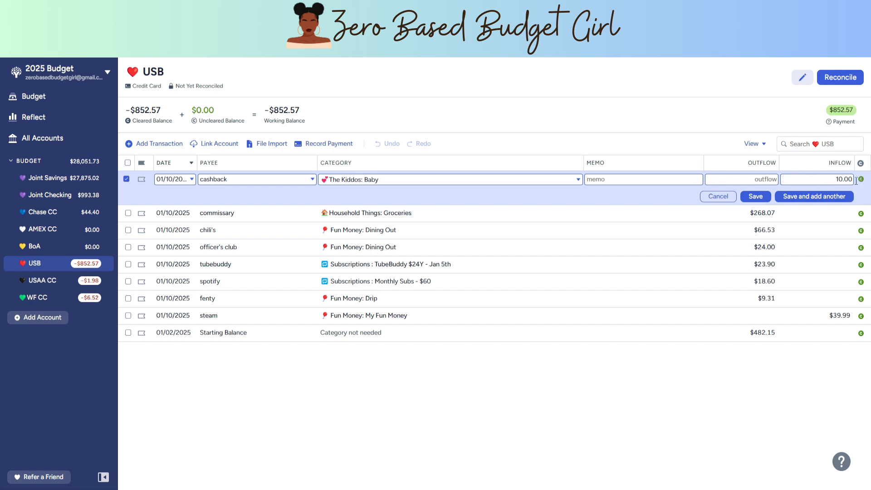
{"action": "left_click", "coordinate": [756, 197]}
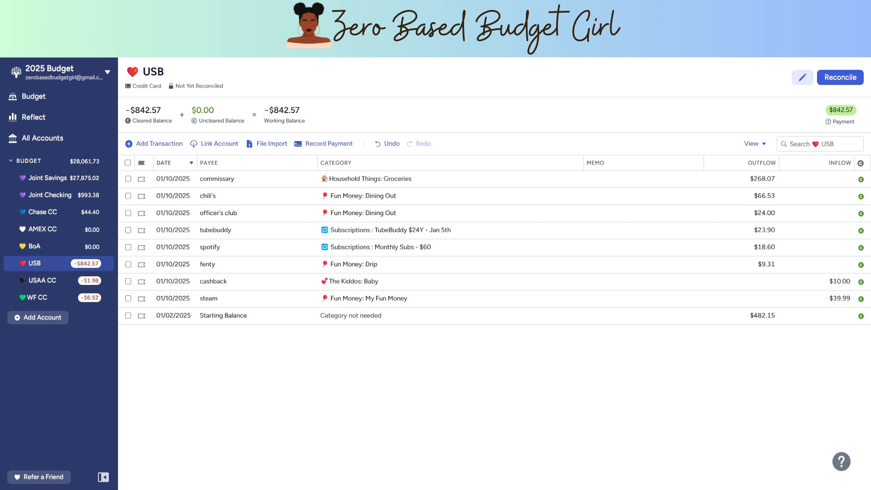
Correct the steam transaction to a $39.99 outflow instead of an inflow and save it.
{"action": "left_click", "coordinate": [834, 299]}
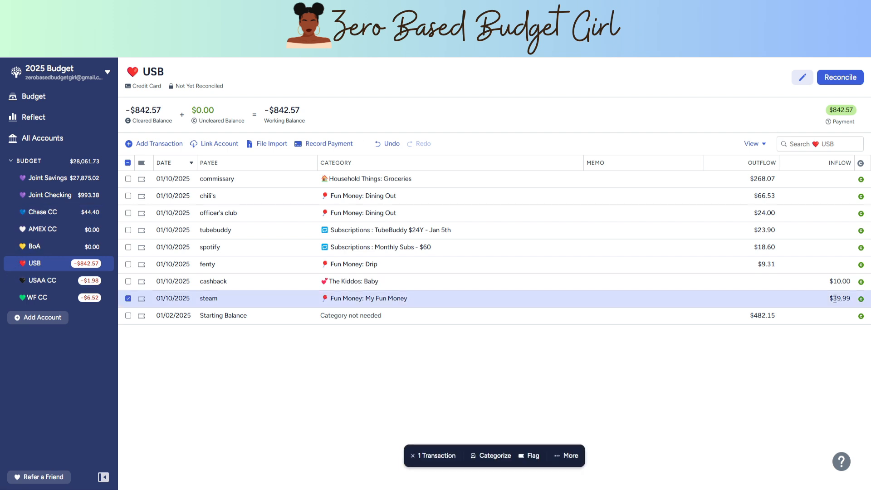
{"action": "left_click", "coordinate": [835, 299]}
{"action": "left_click", "coordinate": [755, 302]}
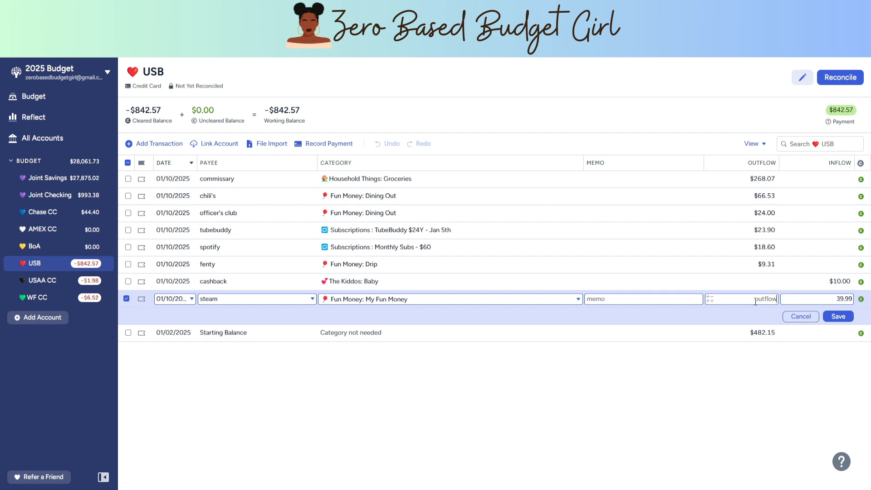
{"action": "type", "text": "39.99"}
{"action": "left_click", "coordinate": [837, 316]}
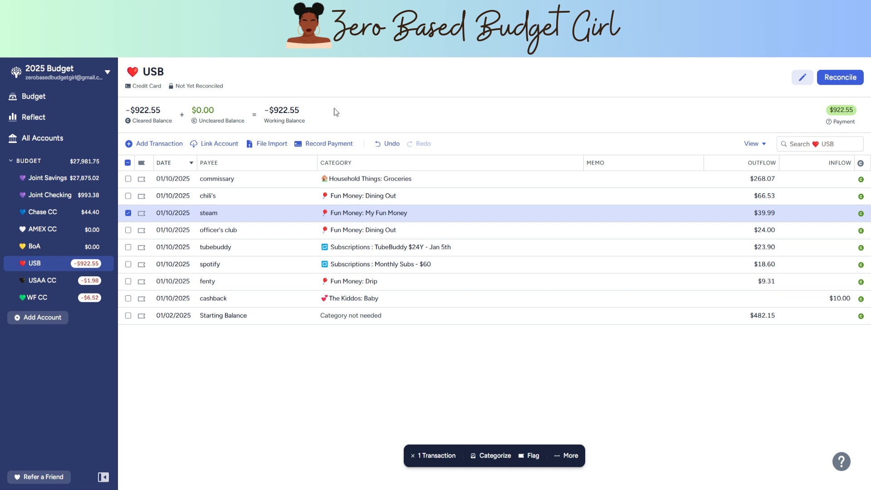
Check the USAA CC and WF CC transaction registers and return to the January 2025 budget.
{"action": "left_click", "coordinate": [56, 285]}
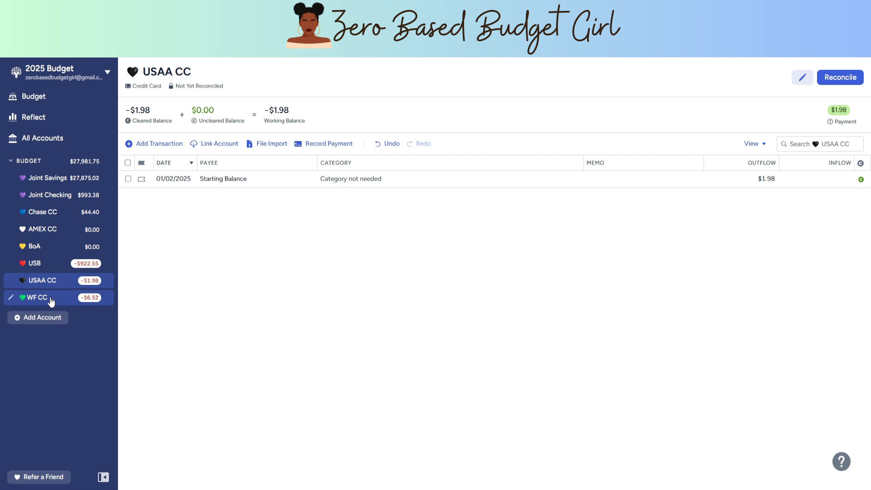
{"action": "left_click", "coordinate": [51, 302]}
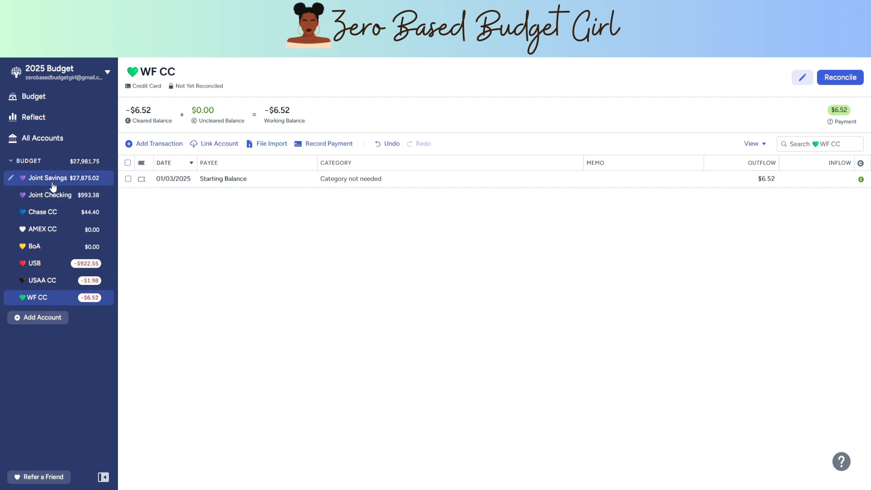
{"action": "left_click", "coordinate": [44, 104]}
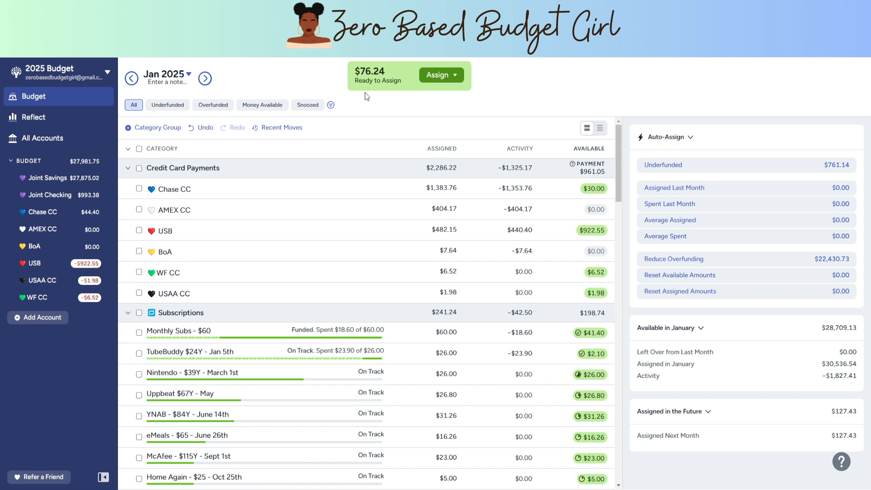
Add $1.44 to the January amount assigned to the McAfee - $115Y - Sept 1st subscription category.
{"action": "scroll", "coordinate": [363, 293], "scroll_direction": "down", "scroll_amount": 10}
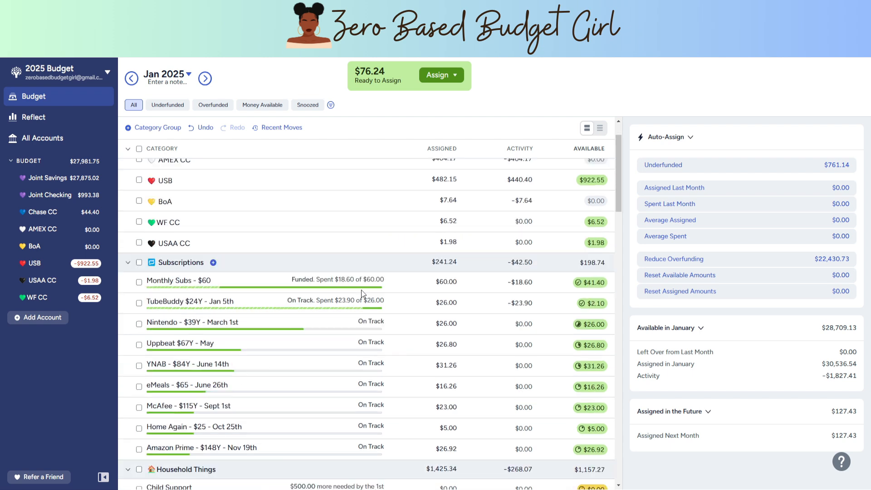
{"action": "scroll", "coordinate": [366, 294], "scroll_direction": "down", "scroll_amount": 4}
{"action": "scroll", "coordinate": [377, 295], "scroll_direction": "up", "scroll_amount": 5}
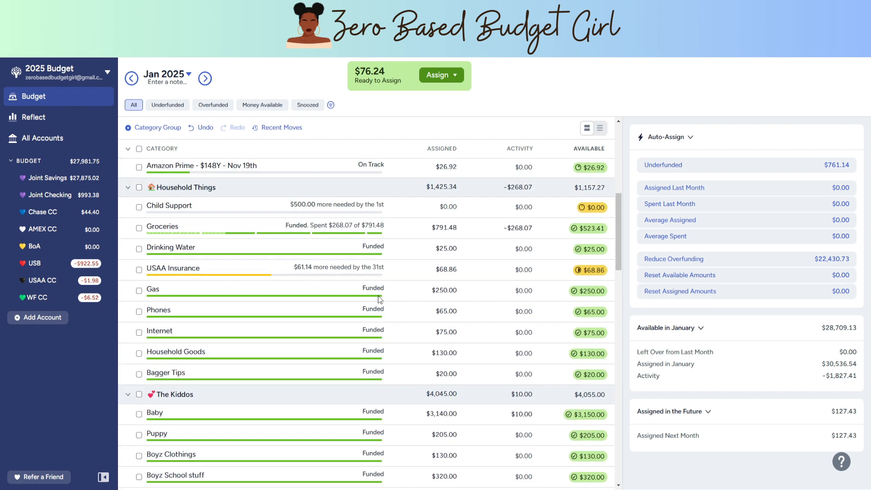
{"action": "scroll", "coordinate": [378, 295], "scroll_direction": "up", "scroll_amount": 7}
{"action": "scroll", "coordinate": [377, 294], "scroll_direction": "down", "scroll_amount": 4}
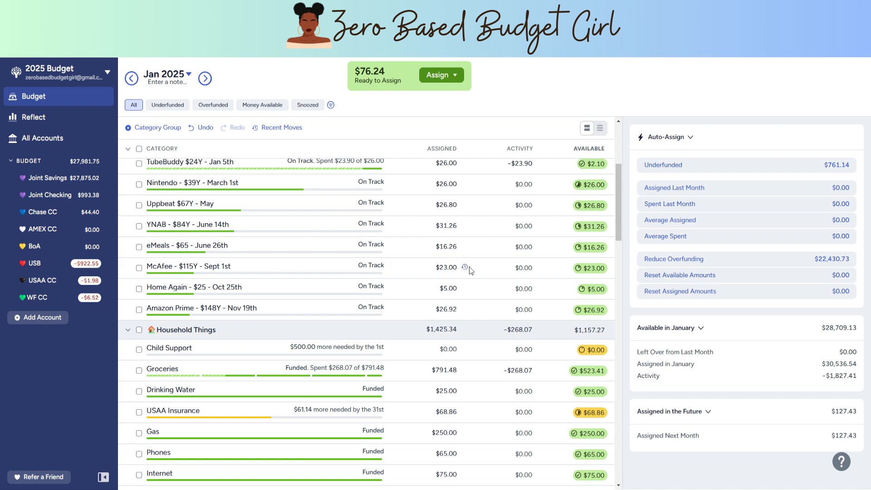
{"action": "left_click", "coordinate": [442, 267]}
{"action": "left_click", "coordinate": [455, 269]}
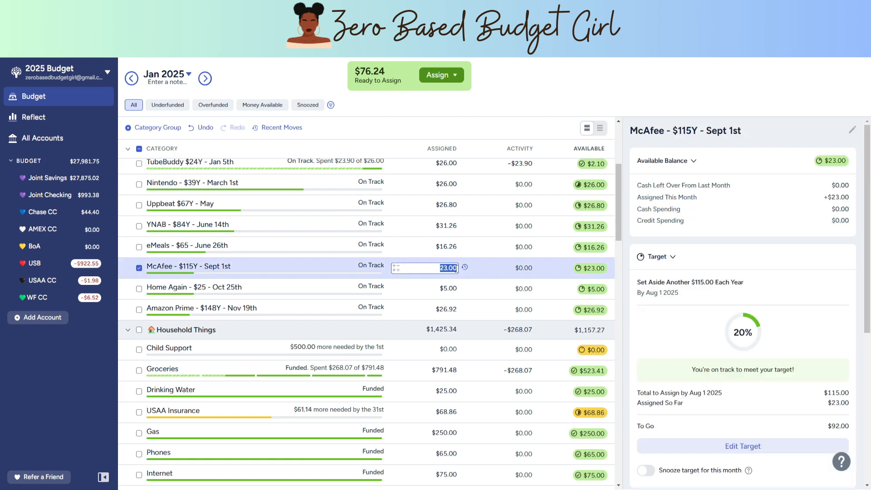
{"action": "left_click", "coordinate": [457, 267]}
{"action": "type", "text": "+1.44"}
{"action": "key", "text": "Return"}
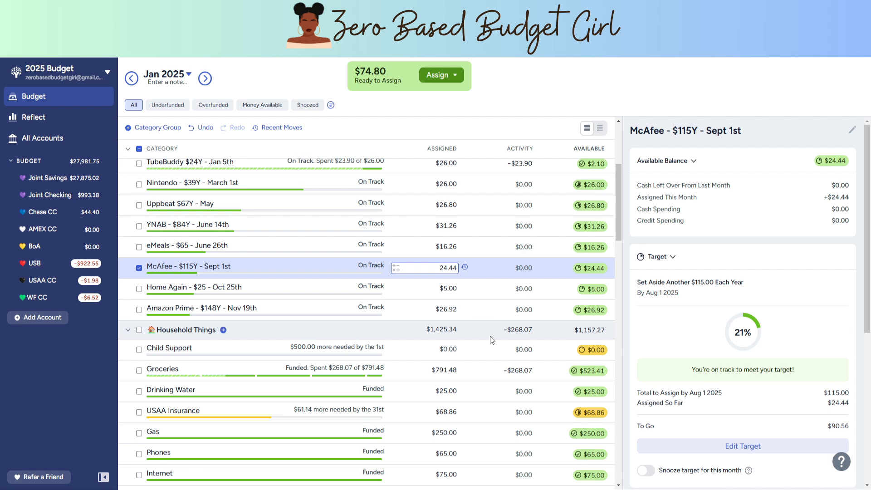
Add $39.99 to the January amount assigned to My Fun Money in the Fun Money group.
{"action": "scroll", "coordinate": [491, 338], "scroll_direction": "down", "scroll_amount": 6}
{"action": "scroll", "coordinate": [491, 337], "scroll_direction": "down", "scroll_amount": 8}
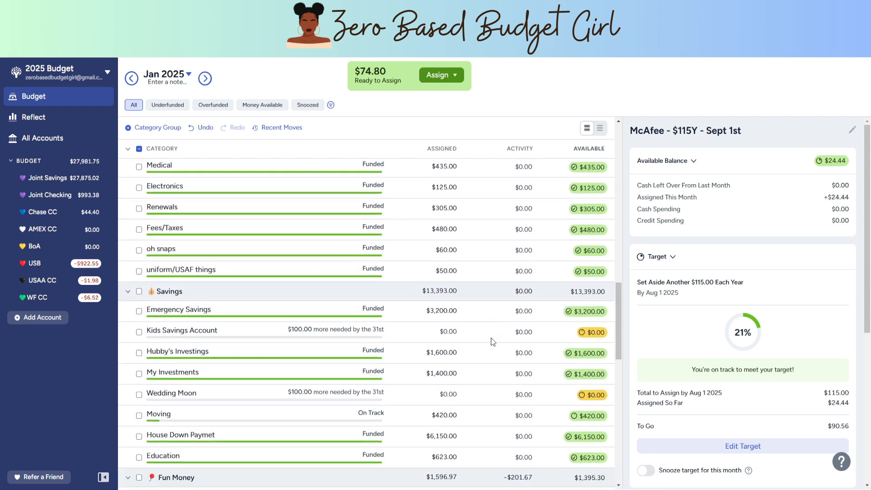
{"action": "scroll", "coordinate": [491, 338], "scroll_direction": "down", "scroll_amount": 1}
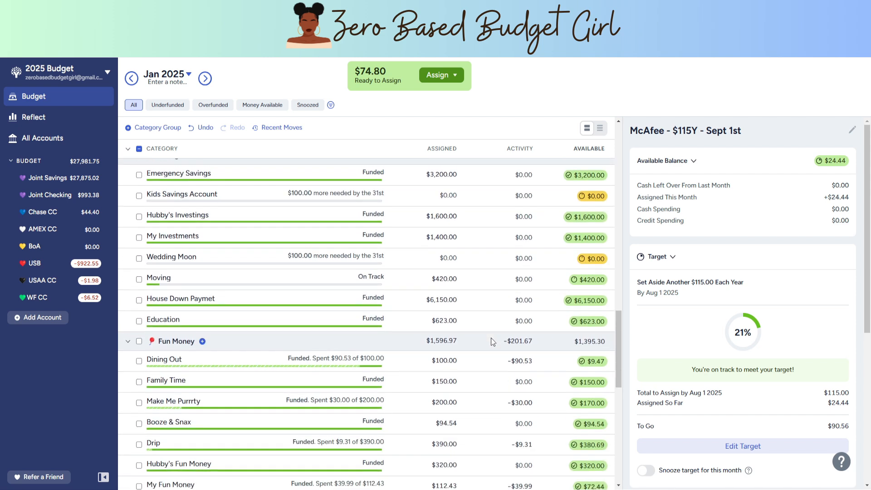
{"action": "scroll", "coordinate": [491, 337], "scroll_direction": "down", "scroll_amount": 6}
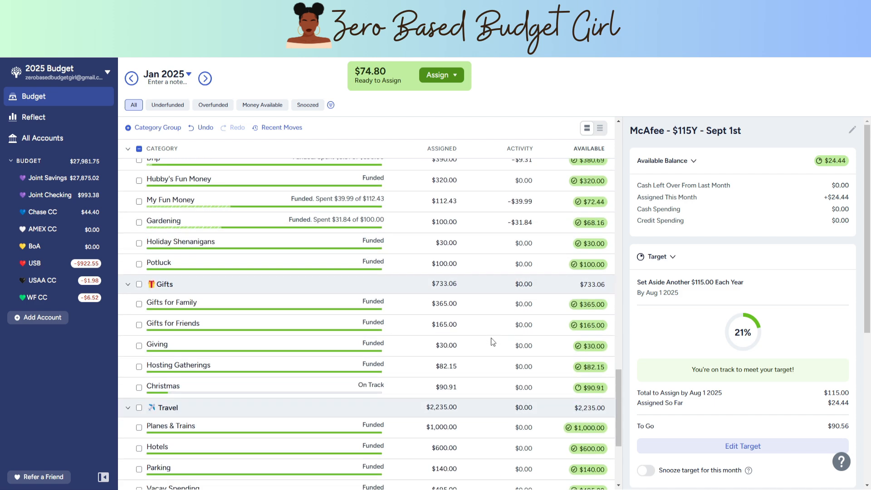
{"action": "scroll", "coordinate": [485, 340], "scroll_direction": "down", "scroll_amount": 4}
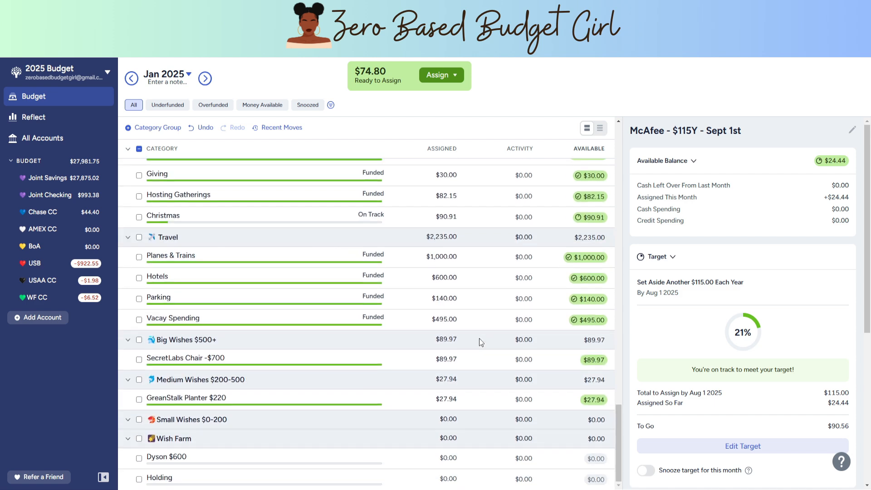
{"action": "scroll", "coordinate": [478, 337], "scroll_direction": "up", "scroll_amount": 8}
{"action": "scroll", "coordinate": [478, 337], "scroll_direction": "down", "scroll_amount": 2}
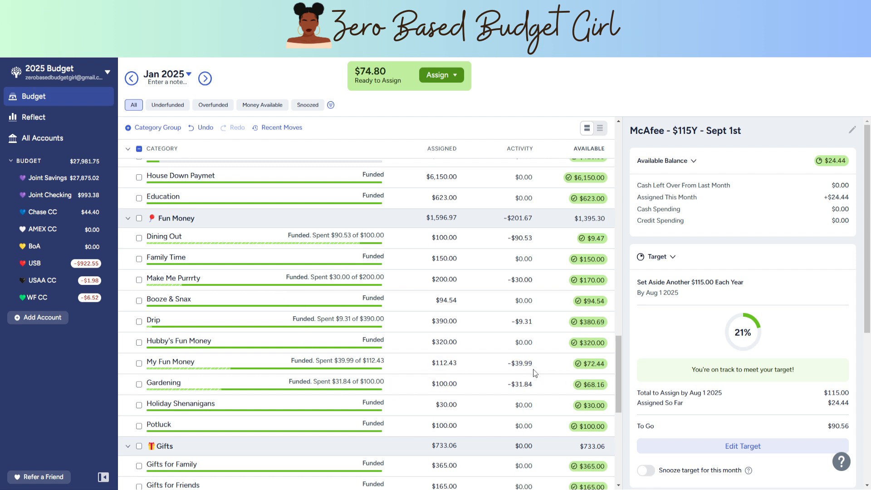
{"action": "left_click", "coordinate": [454, 363]}
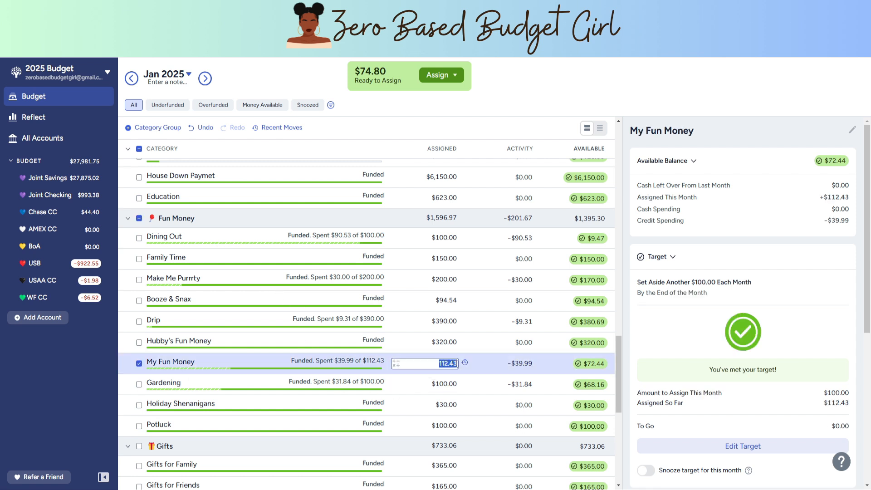
{"action": "left_click", "coordinate": [457, 360]}
{"action": "type", "text": "+39.99"}
{"action": "key", "text": "Return"}
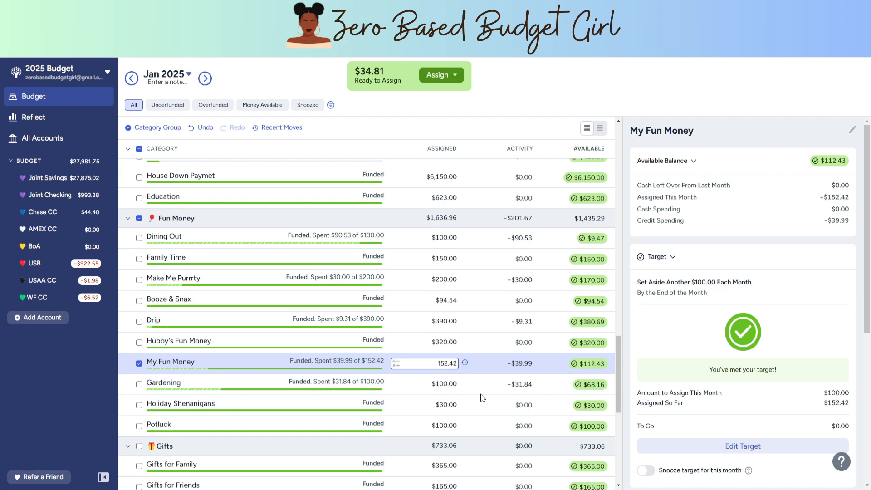
Add $20.00 to the January amount assigned to SecretLabs Chair -$700 in the Big Wishes $500+ group.
{"action": "scroll", "coordinate": [496, 384], "scroll_direction": "down", "scroll_amount": 1}
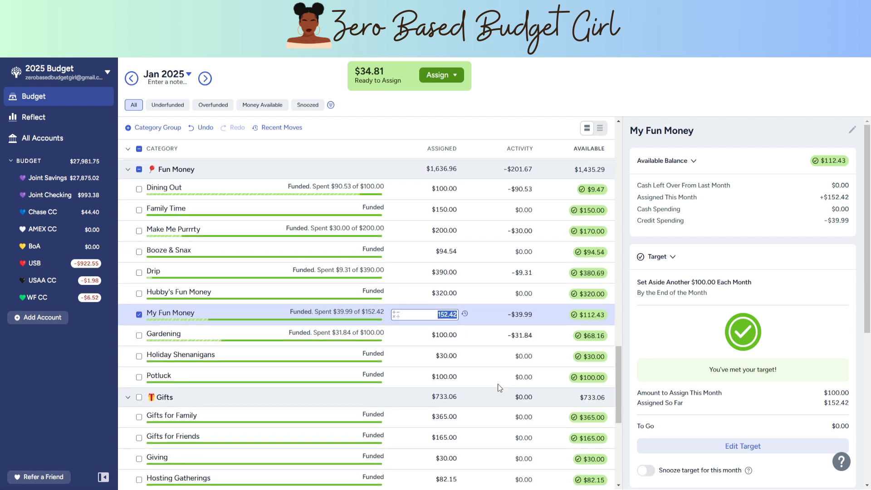
{"action": "scroll", "coordinate": [497, 384], "scroll_direction": "down", "scroll_amount": 6}
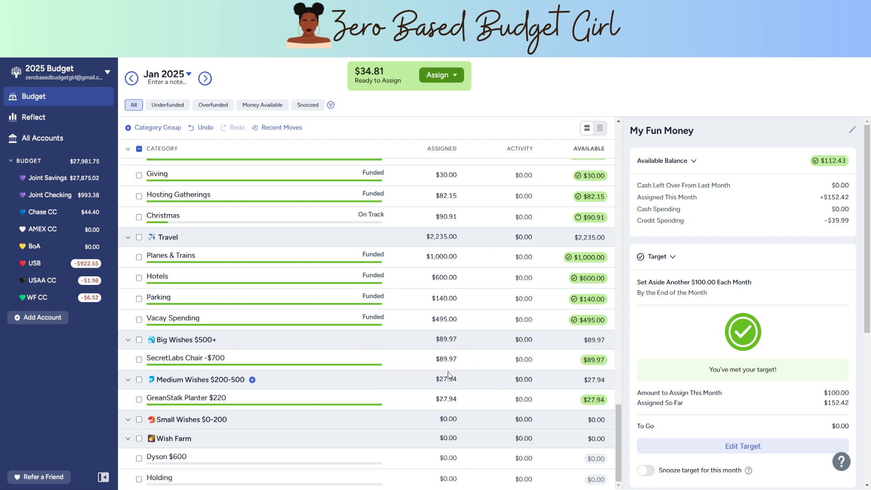
{"action": "left_click", "coordinate": [447, 359]}
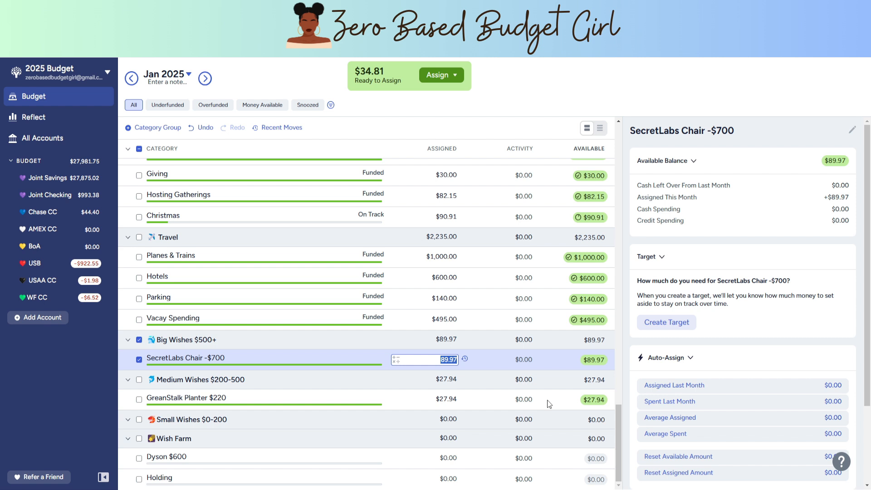
{"action": "type", "text": "+20.00"}
{"action": "key", "text": "Return"}
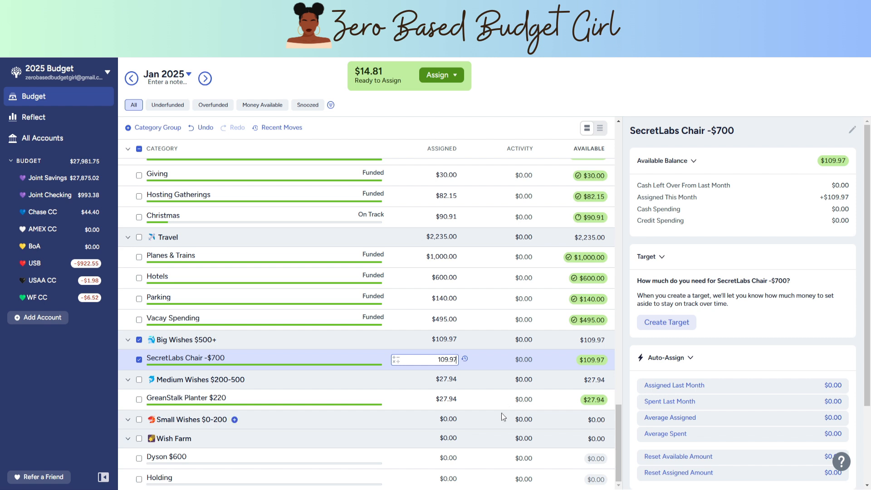
Add $14.81 to the January amount assigned to the planter category in the Medium Wishes $200-500 group.
{"action": "left_click", "coordinate": [457, 399]}
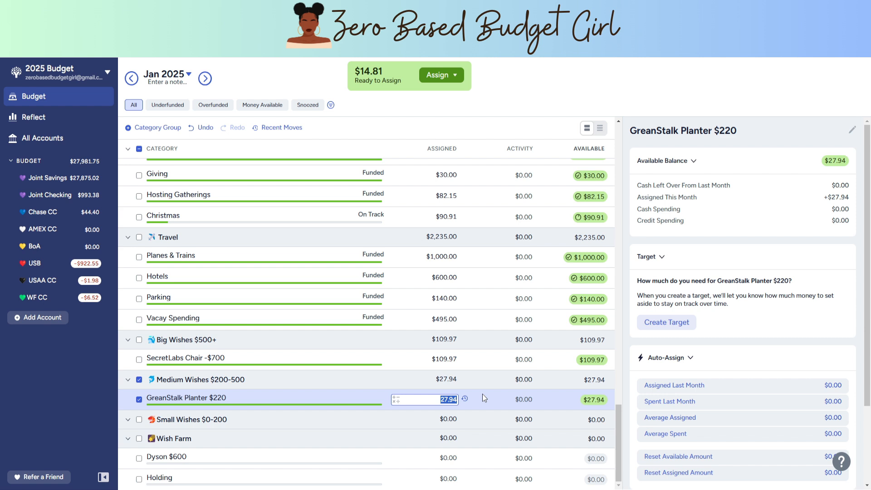
{"action": "type", "text": "+14.81"}
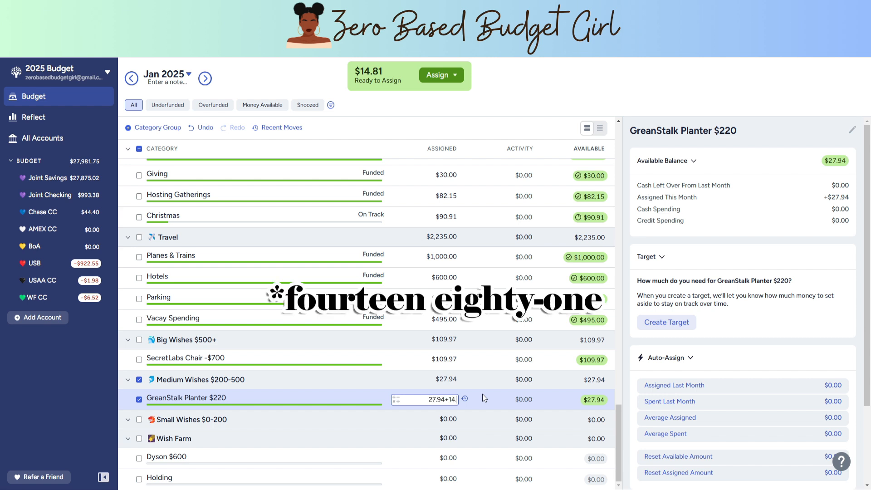
{"action": "key", "text": "Return"}
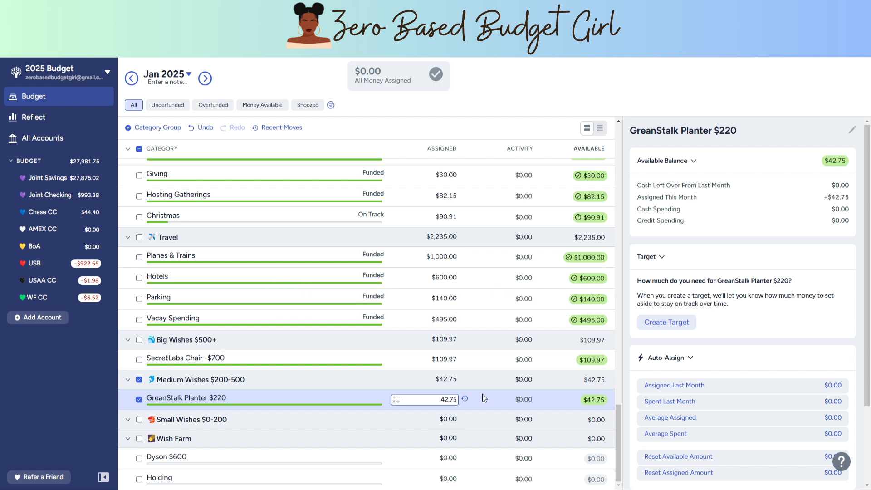
Correct the spelling of the planter category's name to GreenStalk Planter $220.
{"action": "left_click", "coordinate": [159, 398]}
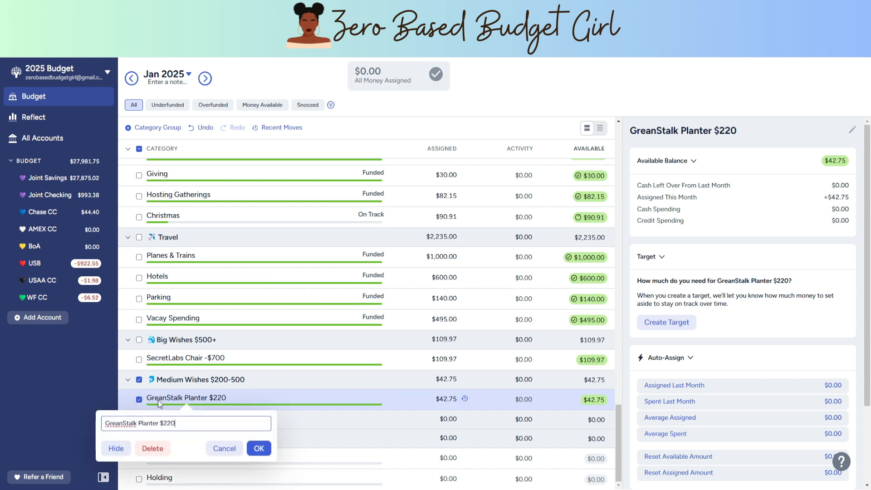
{"action": "left_click", "coordinate": [121, 423]}
{"action": "key", "text": "BackSpace"}
{"action": "type", "text": "e"}
{"action": "left_click", "coordinate": [253, 449]}
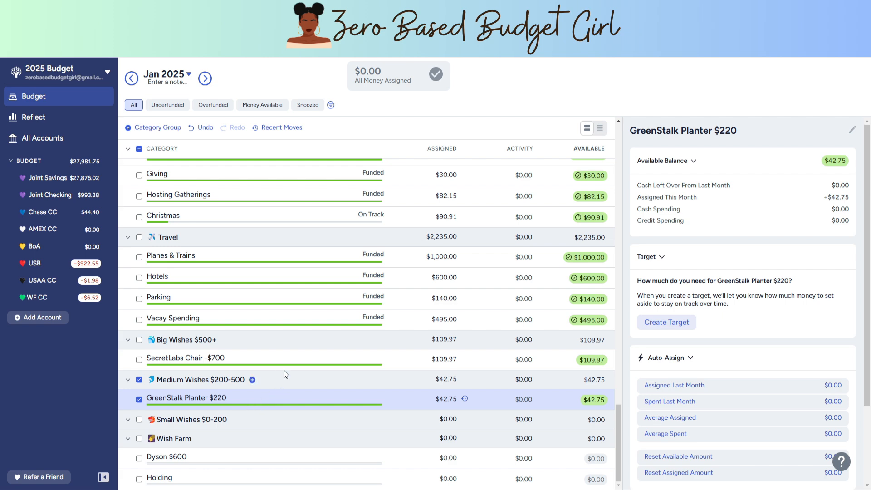
Review the January 2025 Spending Breakdown report and check the Joint Checking transaction register.
{"action": "scroll", "coordinate": [329, 396], "scroll_direction": "up", "scroll_amount": 4}
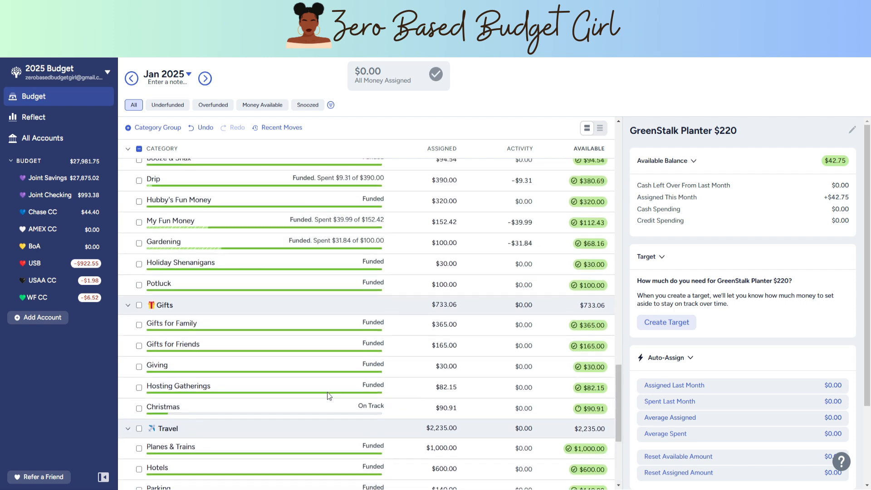
{"action": "scroll", "coordinate": [329, 395], "scroll_direction": "up", "scroll_amount": 20}
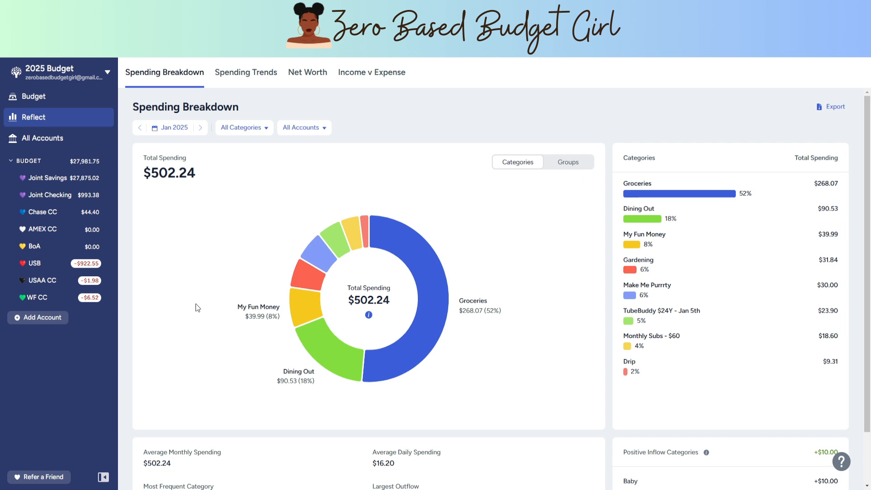
{"action": "scroll", "coordinate": [195, 304], "scroll_direction": "down", "scroll_amount": 1}
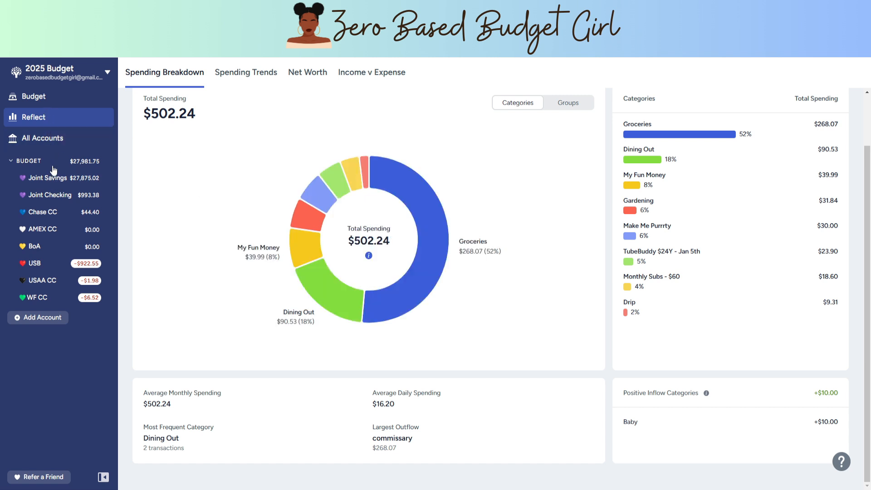
{"action": "left_click", "coordinate": [58, 180]}
{"action": "left_click", "coordinate": [58, 195]}
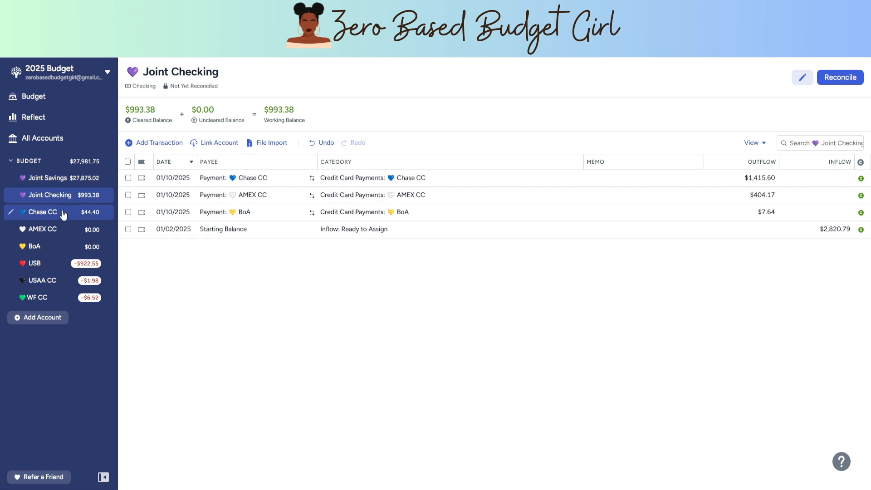
{"action": "left_click", "coordinate": [47, 102]}
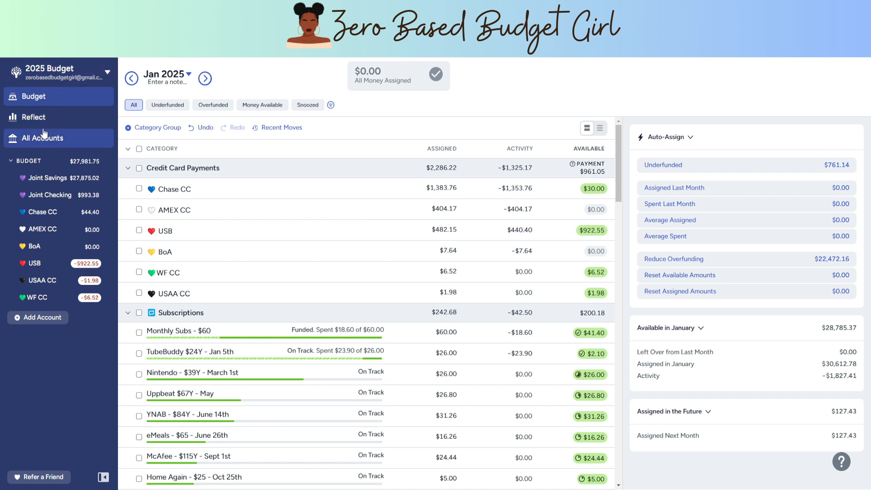
{"action": "left_click", "coordinate": [49, 118]}
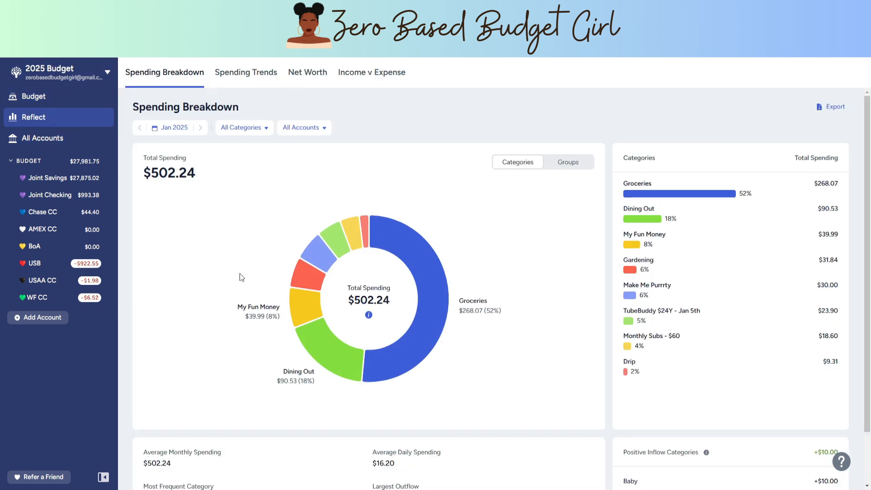
Review assigned, activity and available amounts across all January 2025 budget categories, from Credit Card Payments to Wish Farm.
{"action": "scroll", "coordinate": [476, 340], "scroll_direction": "down", "scroll_amount": 2}
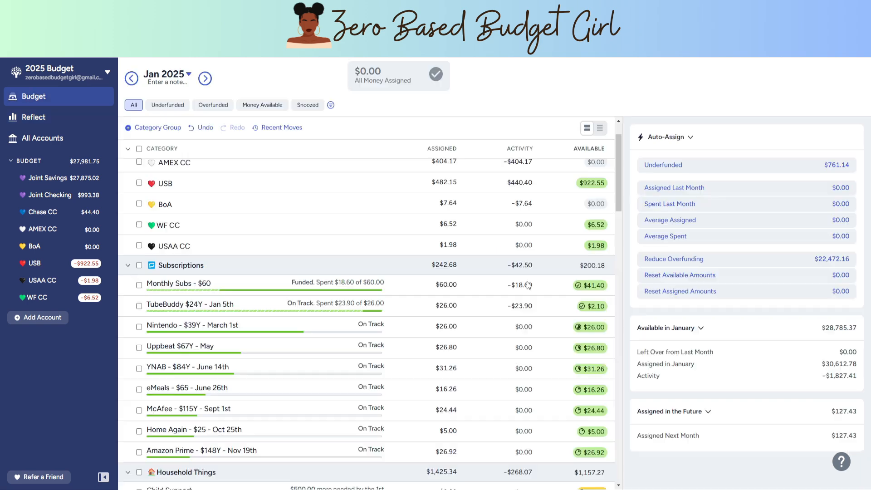
{"action": "scroll", "coordinate": [527, 281], "scroll_direction": "down", "scroll_amount": 5}
{"action": "scroll", "coordinate": [528, 285], "scroll_direction": "down", "scroll_amount": 4}
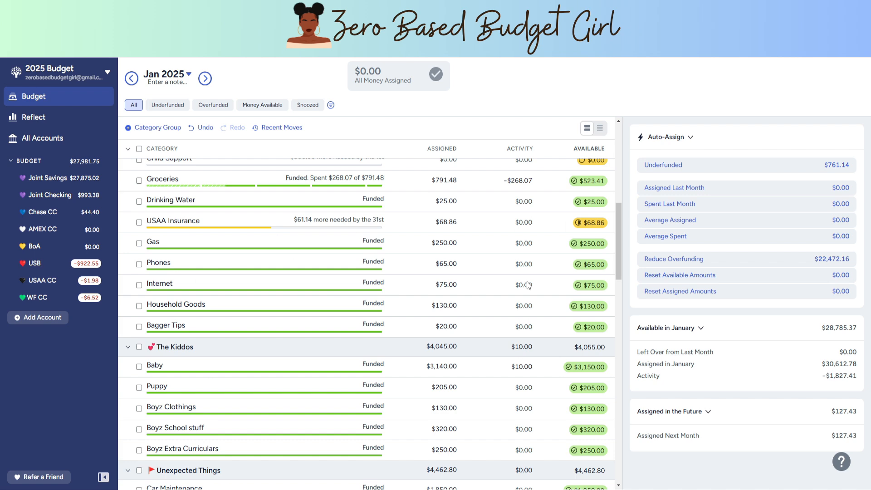
{"action": "scroll", "coordinate": [526, 281], "scroll_direction": "down", "scroll_amount": 5}
{"action": "scroll", "coordinate": [526, 281], "scroll_direction": "up", "scroll_amount": 5}
{"action": "scroll", "coordinate": [341, 233], "scroll_direction": "down", "scroll_amount": 1}
{"action": "scroll", "coordinate": [348, 223], "scroll_direction": "down", "scroll_amount": 10}
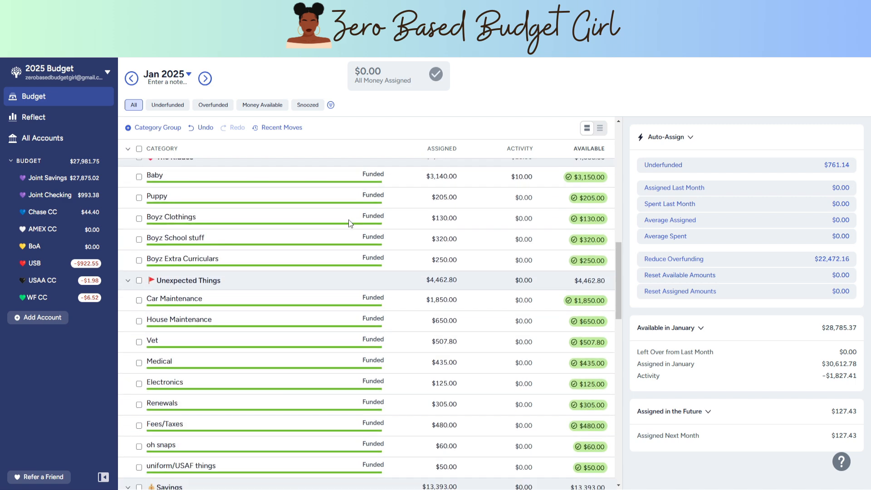
{"action": "scroll", "coordinate": [349, 219], "scroll_direction": "down", "scroll_amount": 6}
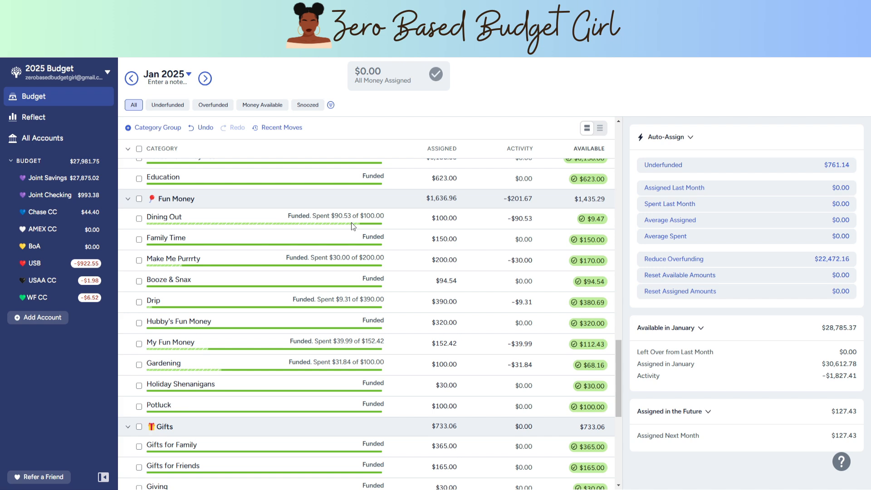
{"action": "scroll", "coordinate": [351, 222], "scroll_direction": "down", "scroll_amount": 1}
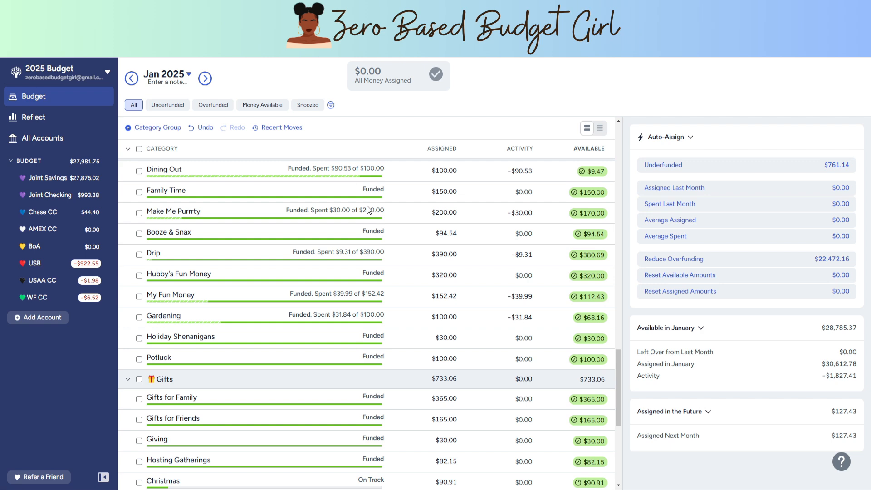
{"action": "scroll", "coordinate": [368, 210], "scroll_direction": "up", "scroll_amount": 1}
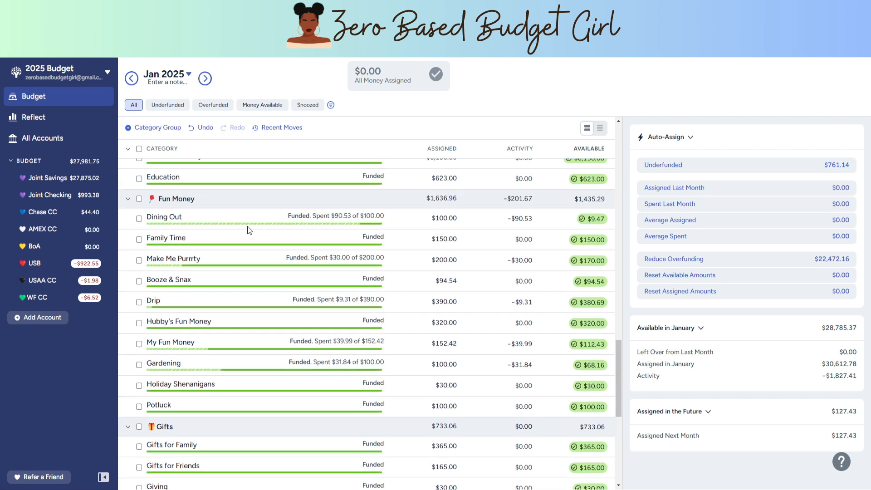
{"action": "scroll", "coordinate": [249, 230], "scroll_direction": "down", "scroll_amount": 6}
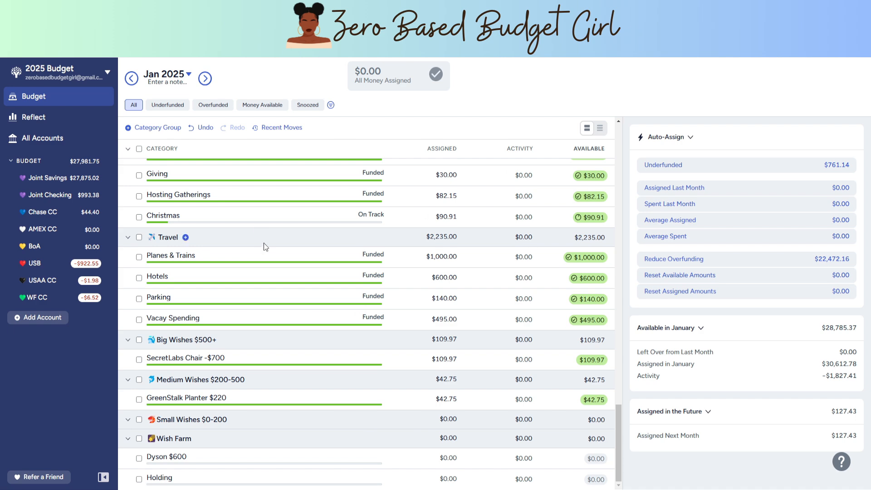
{"action": "scroll", "coordinate": [332, 321], "scroll_direction": "up", "scroll_amount": 1}
{"action": "scroll", "coordinate": [332, 321], "scroll_direction": "up", "scroll_amount": 5}
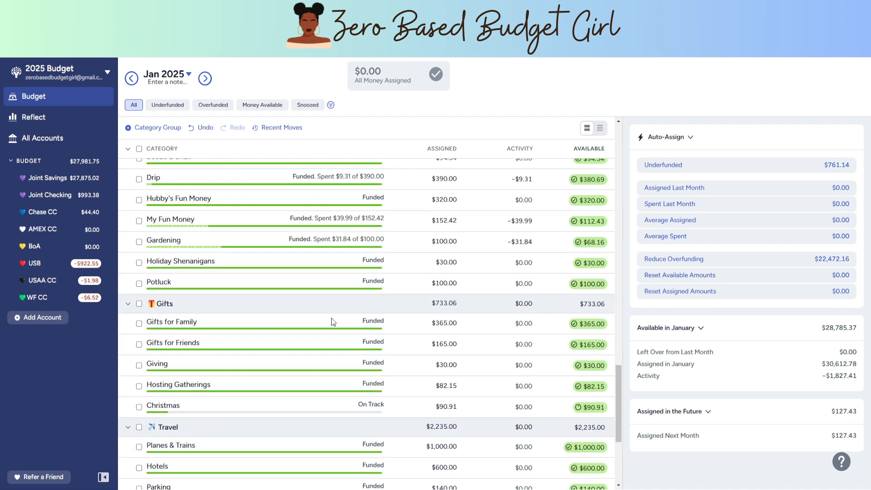
{"action": "scroll", "coordinate": [331, 318], "scroll_direction": "up", "scroll_amount": 2}
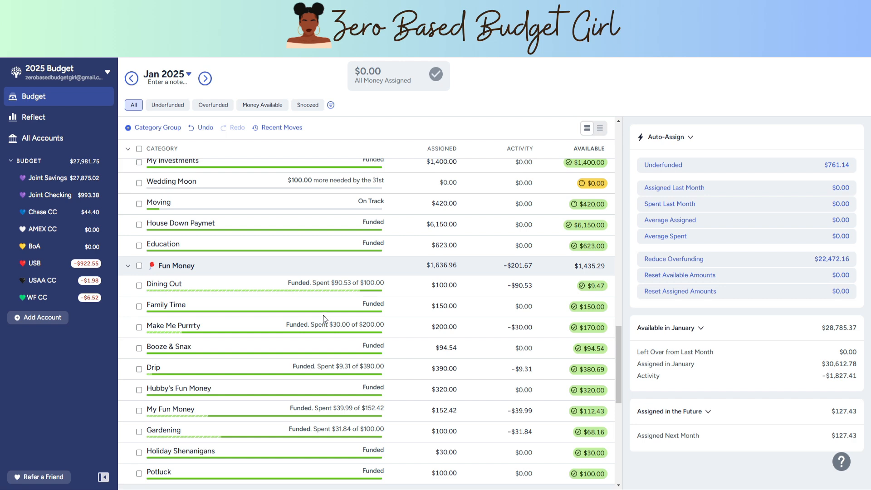
{"action": "scroll", "coordinate": [324, 315], "scroll_direction": "up", "scroll_amount": 15}
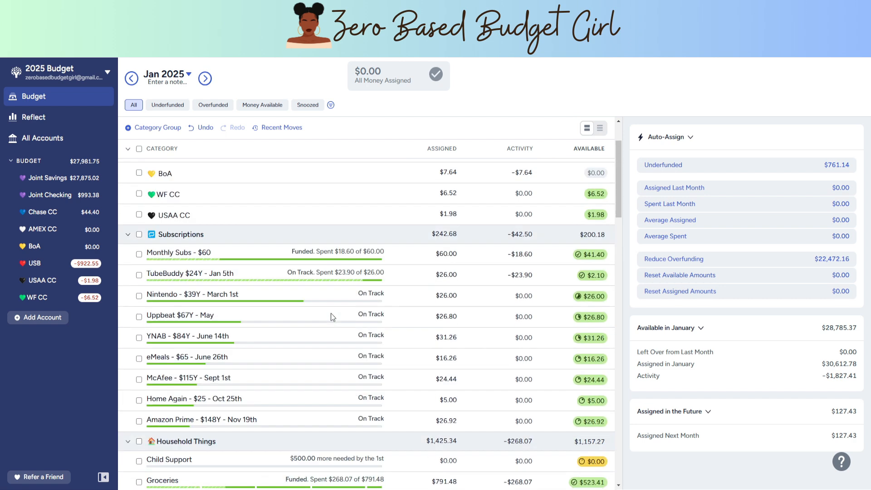
{"action": "scroll", "coordinate": [331, 315], "scroll_direction": "up", "scroll_amount": 2}
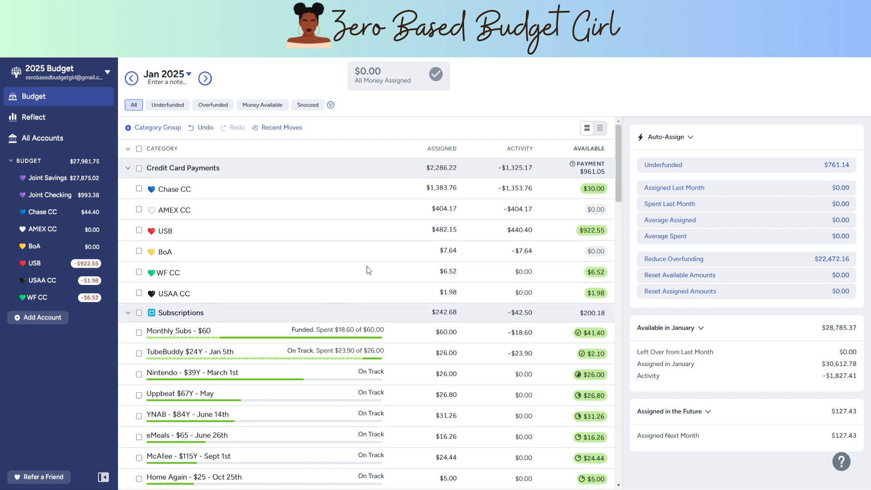